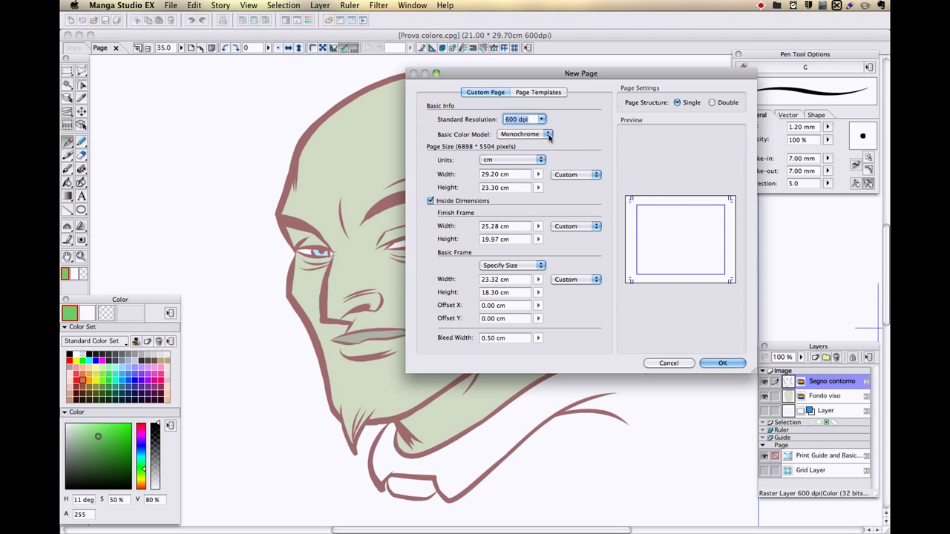
click(547, 134)
click(545, 146)
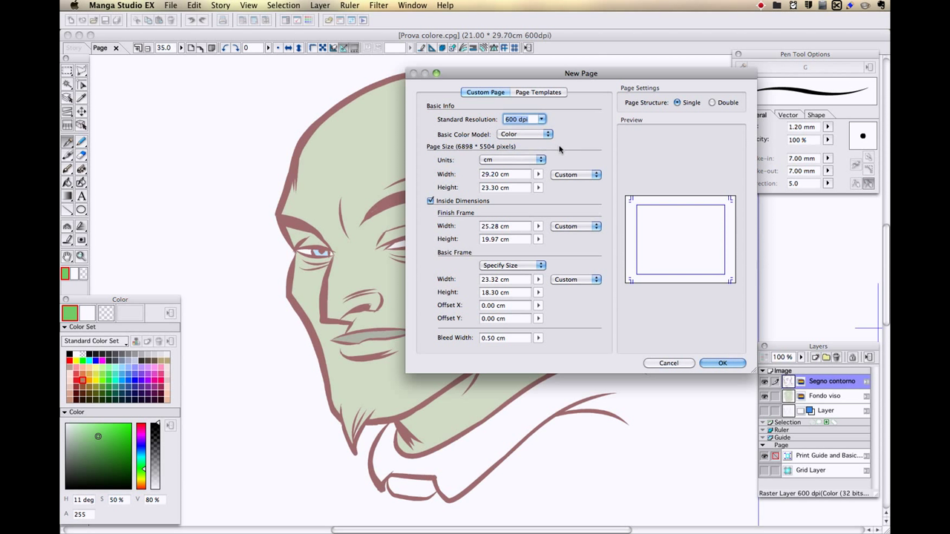
click(670, 364)
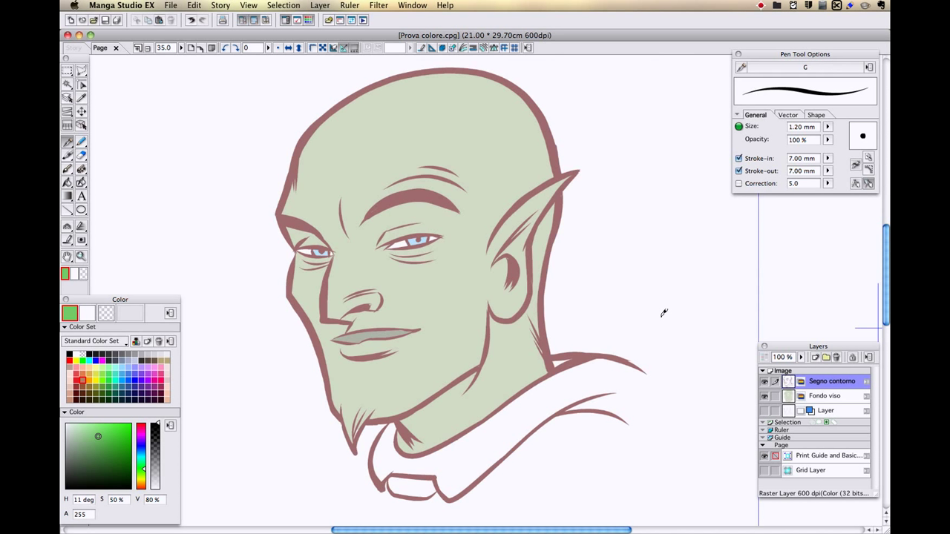
Add a new raster layer above Segno contorno with the Color (32 bits) color model.
click(815, 358)
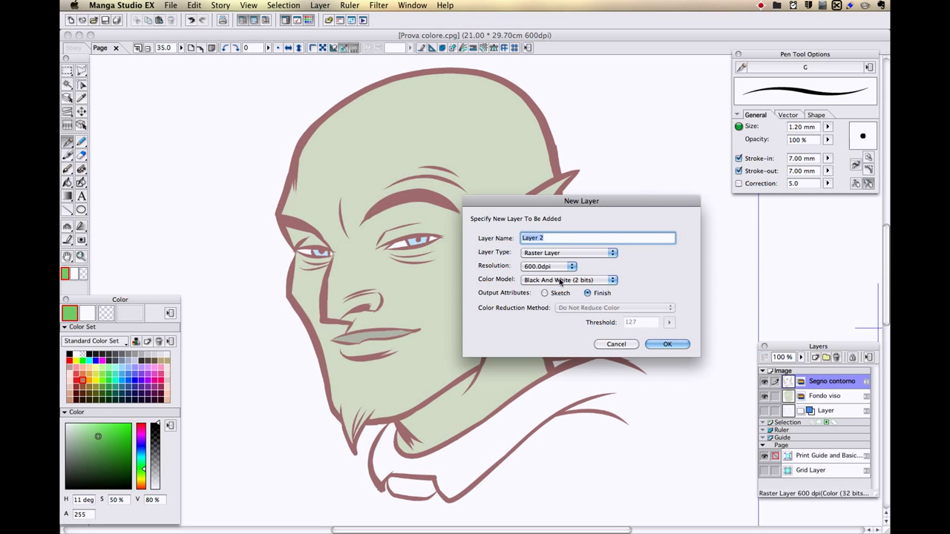
click(612, 282)
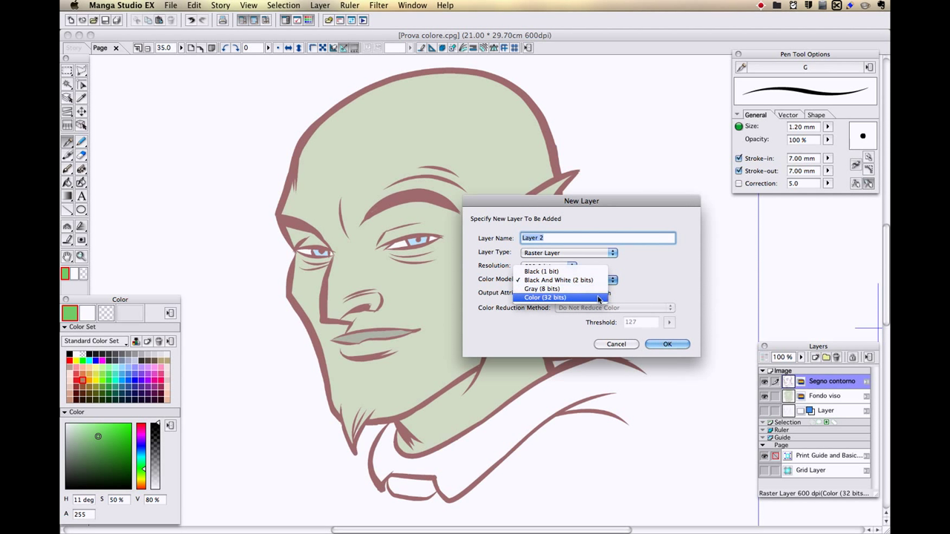
click(598, 297)
click(669, 344)
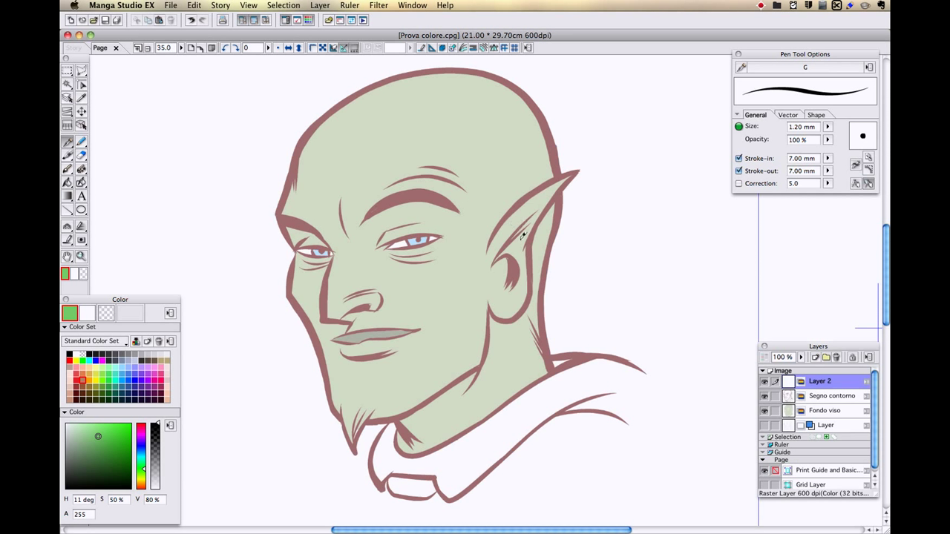
Set the default color model for new raster layers to Color (32 bits) in the preferences.
click(122, 5)
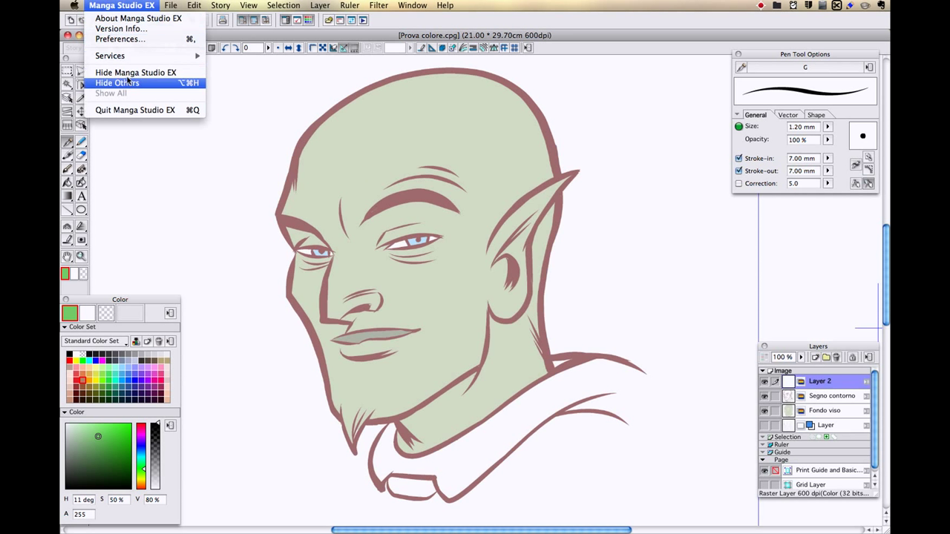
click(119, 40)
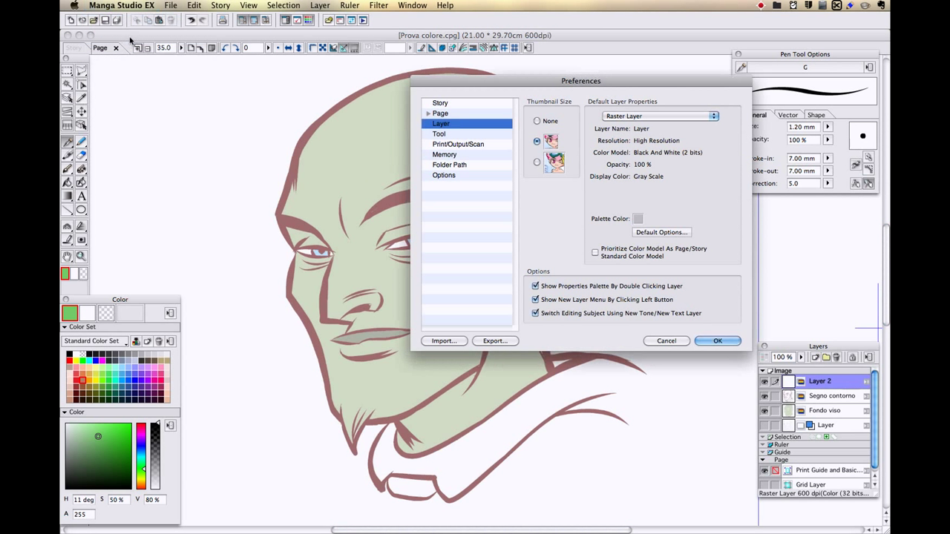
click(678, 235)
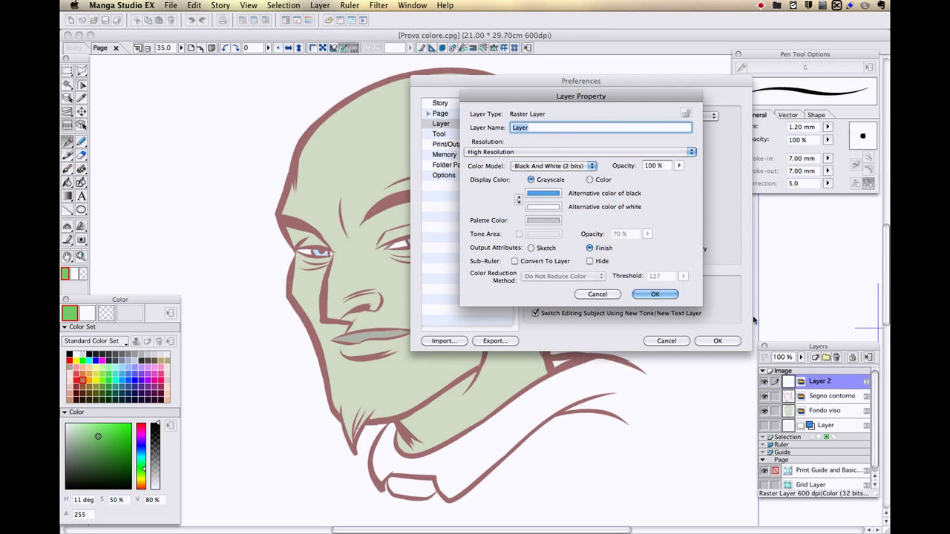
click(591, 167)
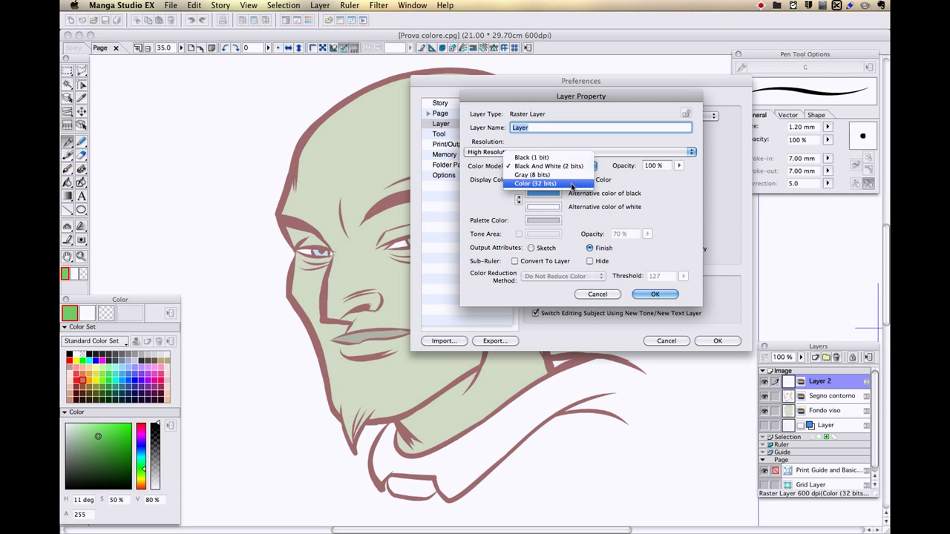
click(573, 184)
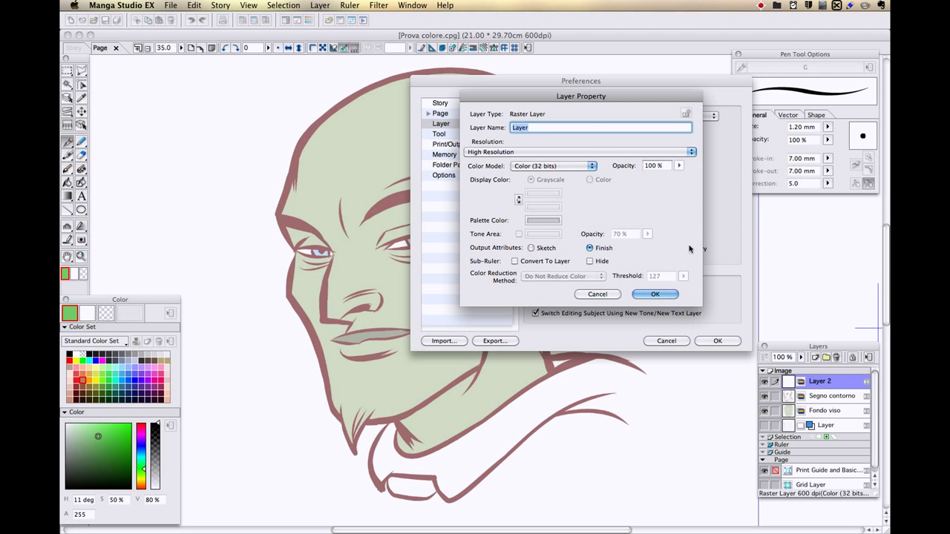
click(656, 294)
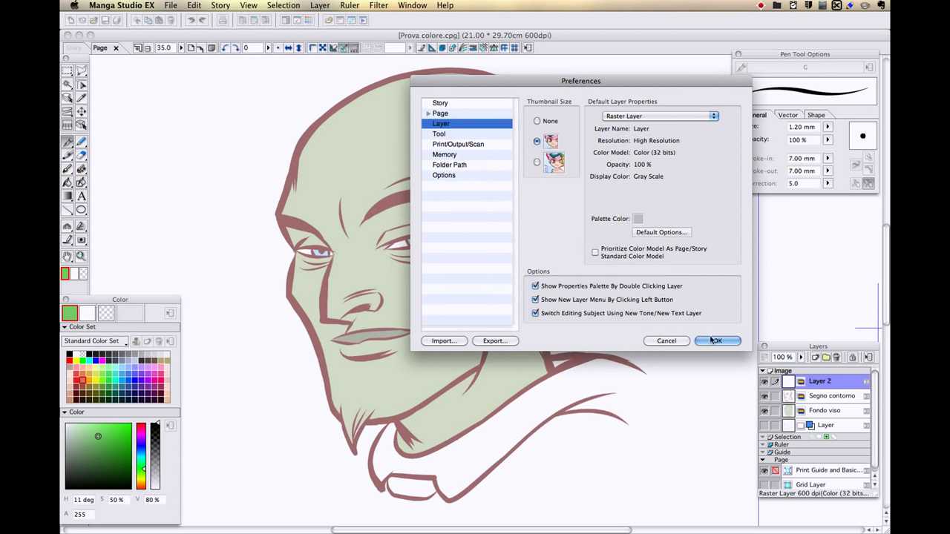
click(714, 341)
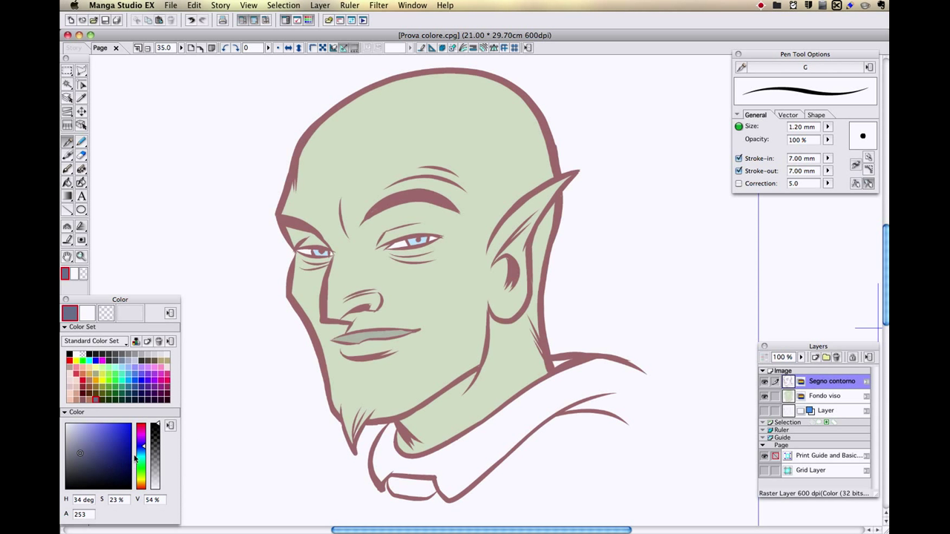
Mix a dark teal drawing color with hue 79, saturation 32 %, value 54 % and alpha 255.
mouse_move(80, 450)
mouse_down()
mouse_move(89, 469)
mouse_move(81, 437)
mouse_up()
mouse_move(145, 448)
mouse_down()
mouse_move(146, 466)
mouse_move(145, 455)
mouse_up()
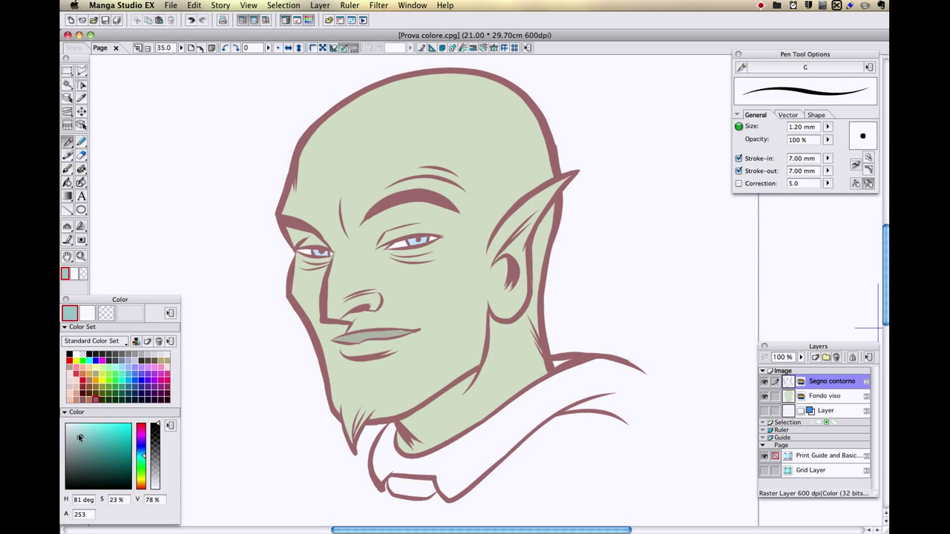
drag(80, 437, 86, 454)
mouse_move(146, 453)
mouse_down()
mouse_move(144, 461)
mouse_move(158, 424)
mouse_up()
Try the V/HS, S/HV and G/RB area modes of the color picker and return it to Area: H/SV.
click(170, 427)
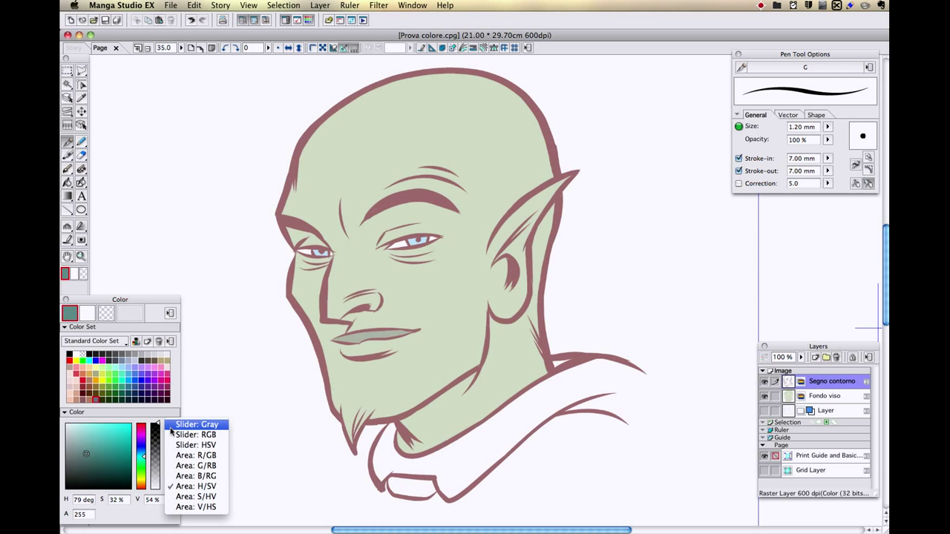
click(205, 507)
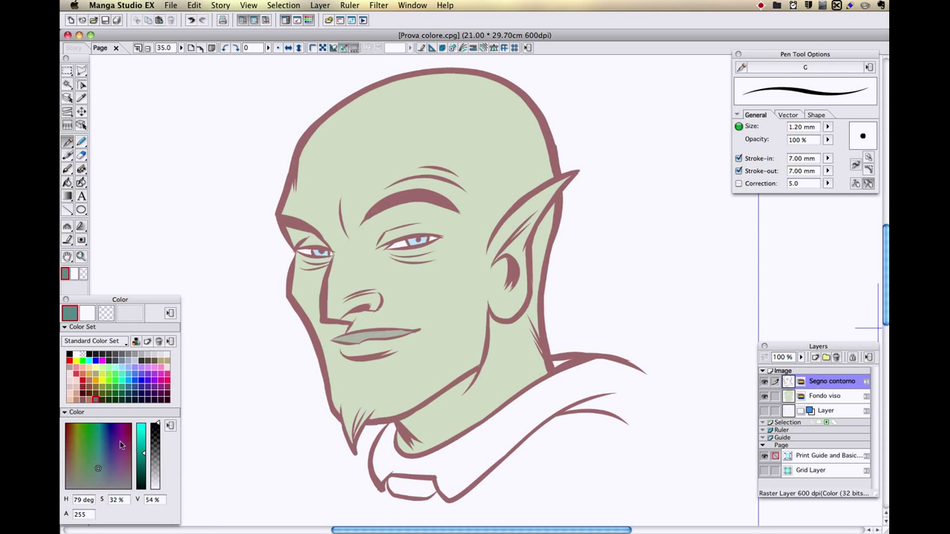
click(171, 427)
click(196, 497)
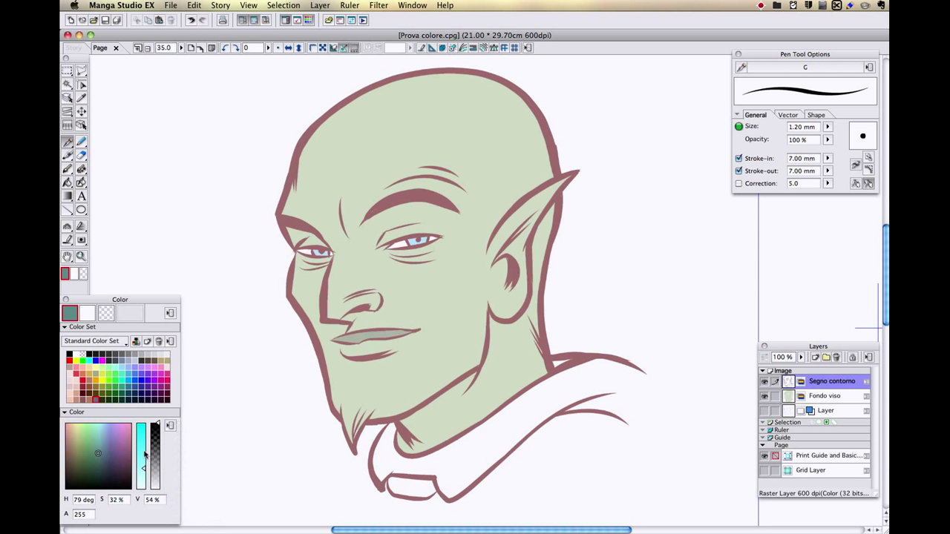
click(170, 427)
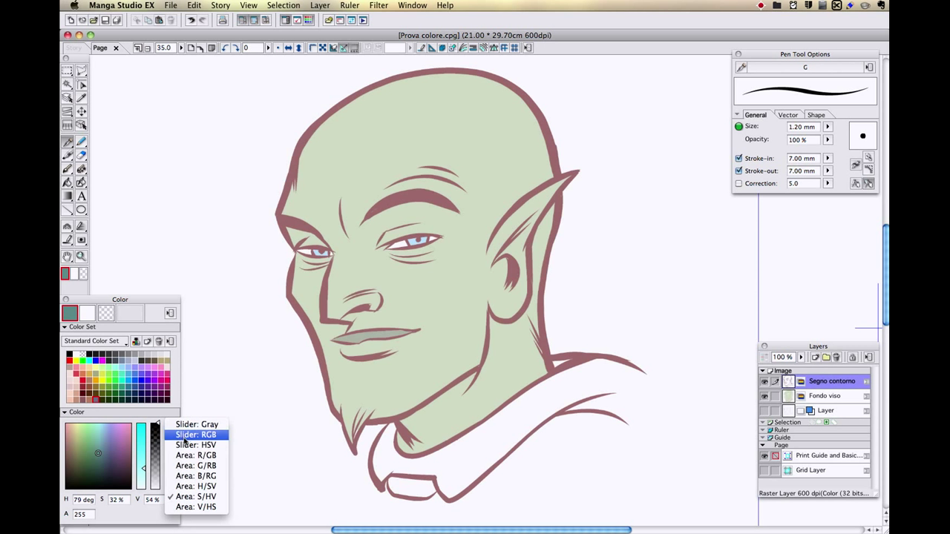
click(207, 466)
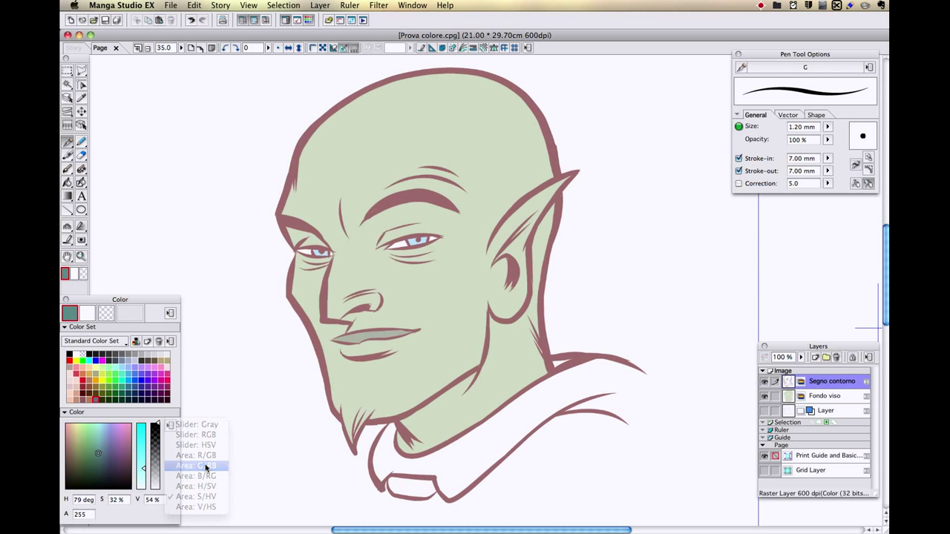
click(170, 427)
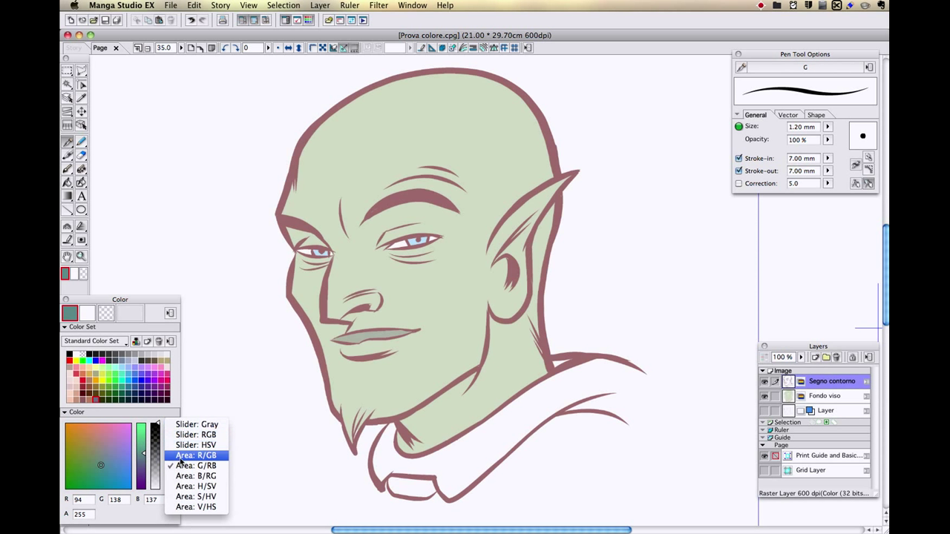
click(197, 487)
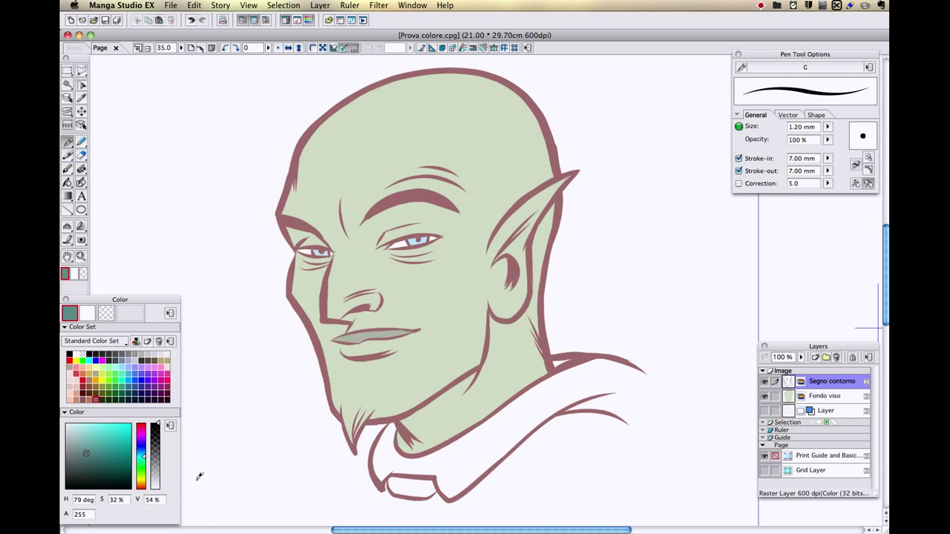
key(Tab)
key(Tab)
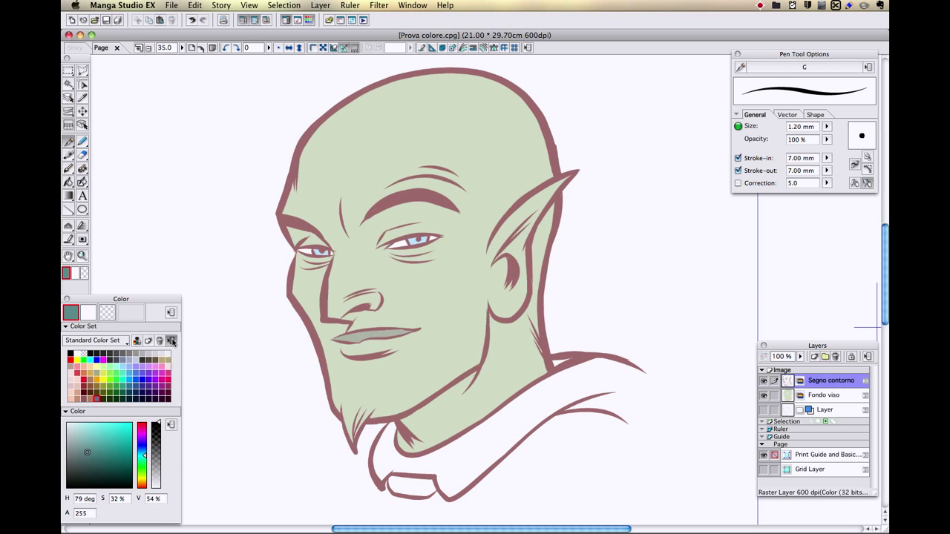
Create a new empty color set named Alieno.
click(171, 342)
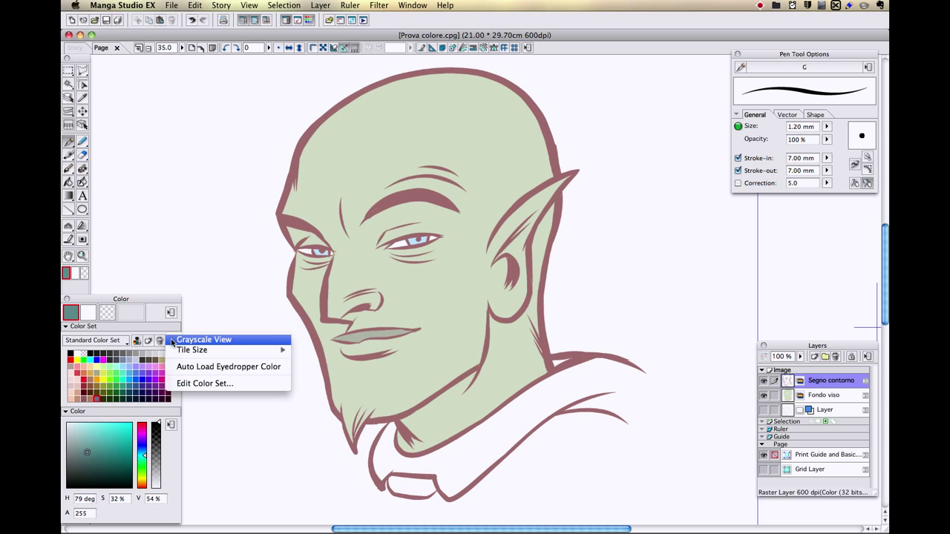
click(210, 385)
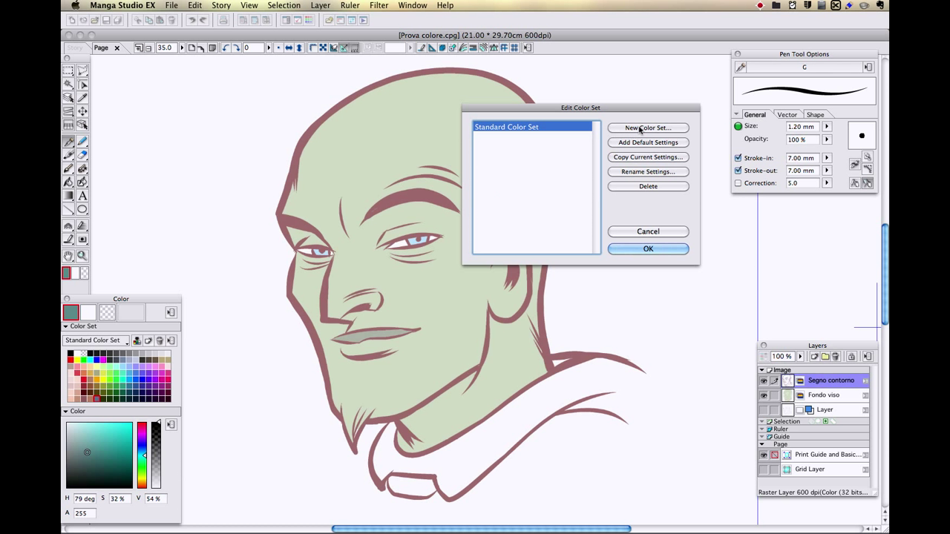
click(642, 128)
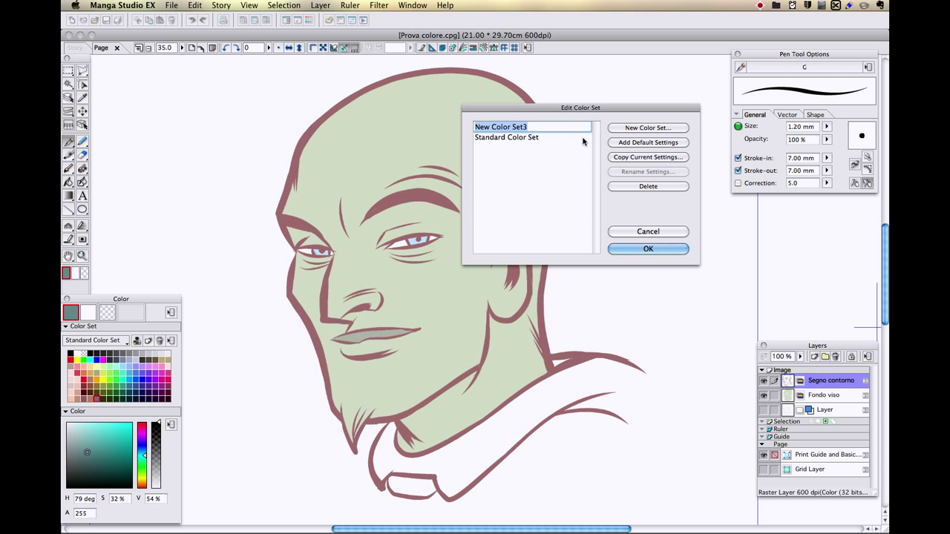
text(Alieno)
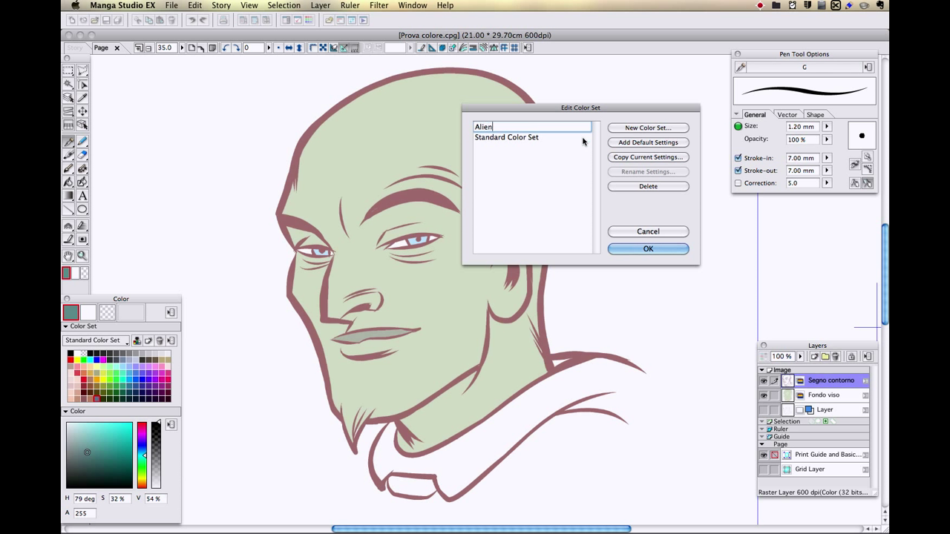
click(645, 249)
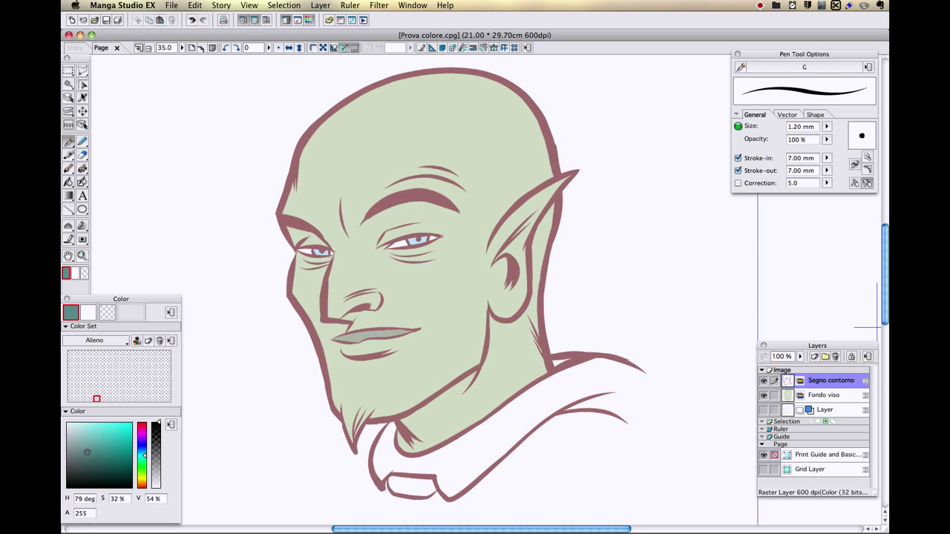
Sample the green skin color from the Fondo viso layer with the Eyedropper and add it to the Alieno color set.
click(83, 98)
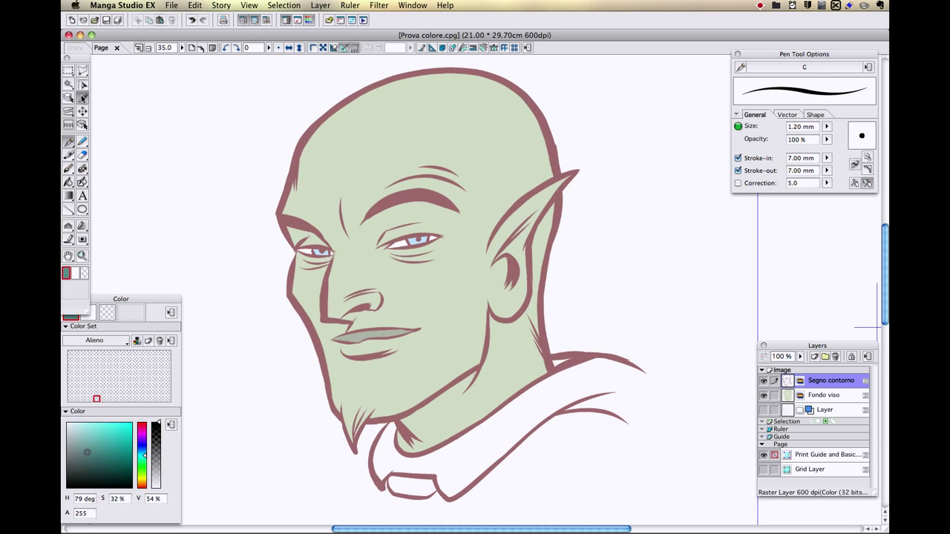
click(402, 144)
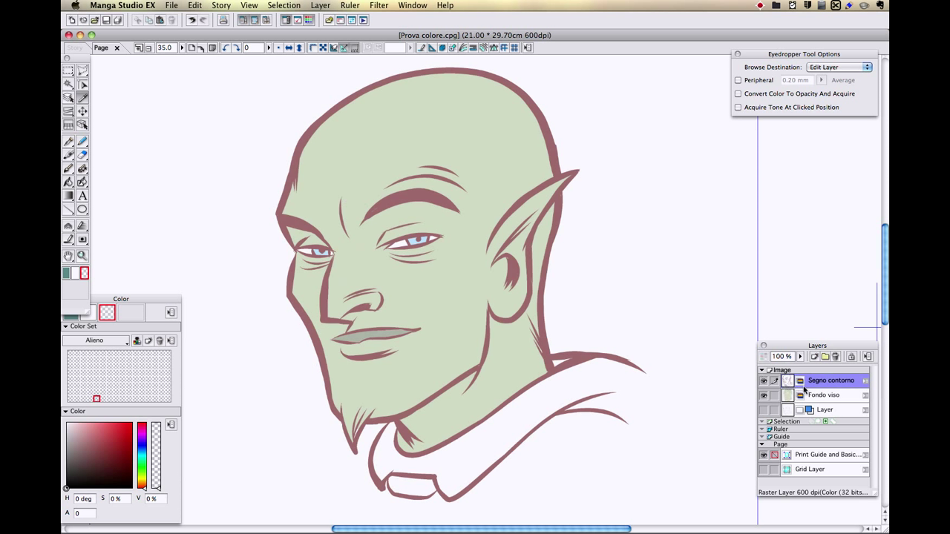
click(831, 399)
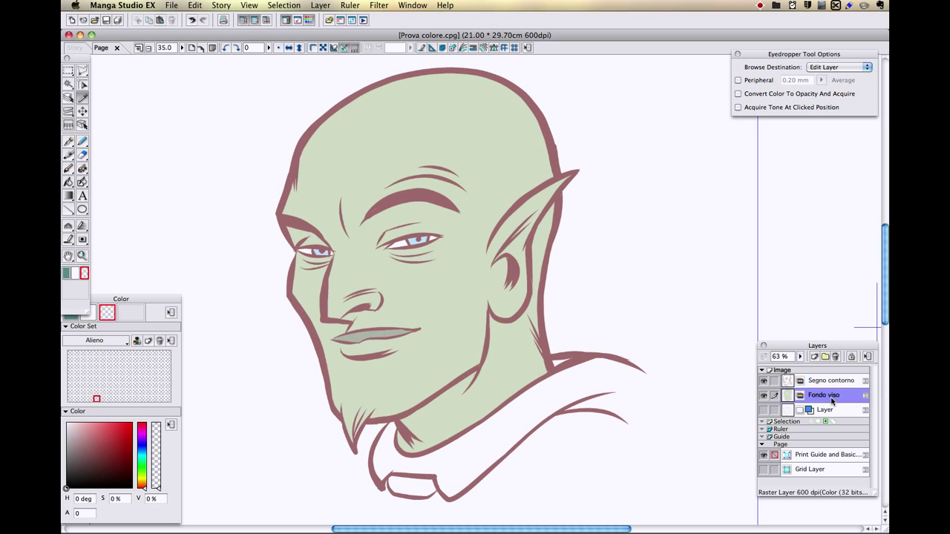
click(378, 152)
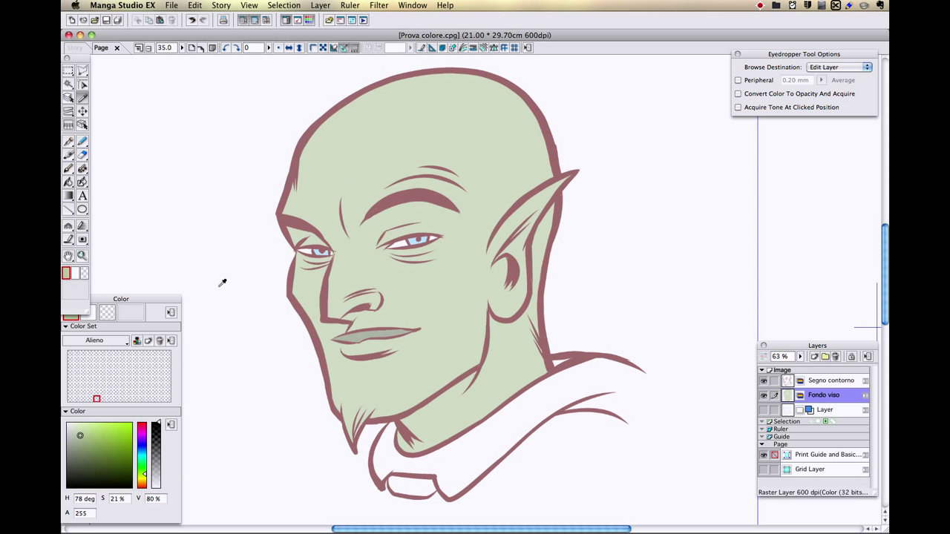
click(148, 342)
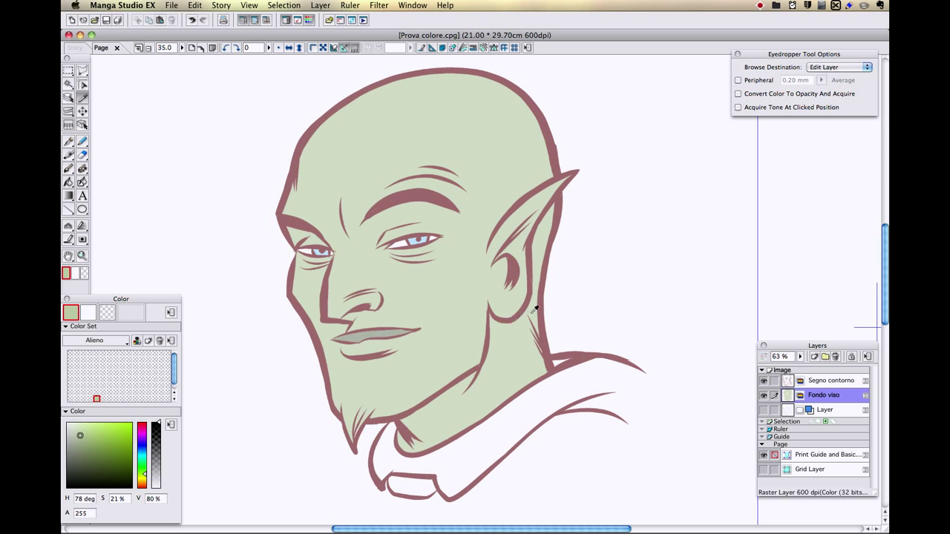
Sample the reddish outline color from the Segno contorno layer and add it to the Alieno color set.
click(825, 382)
click(317, 130)
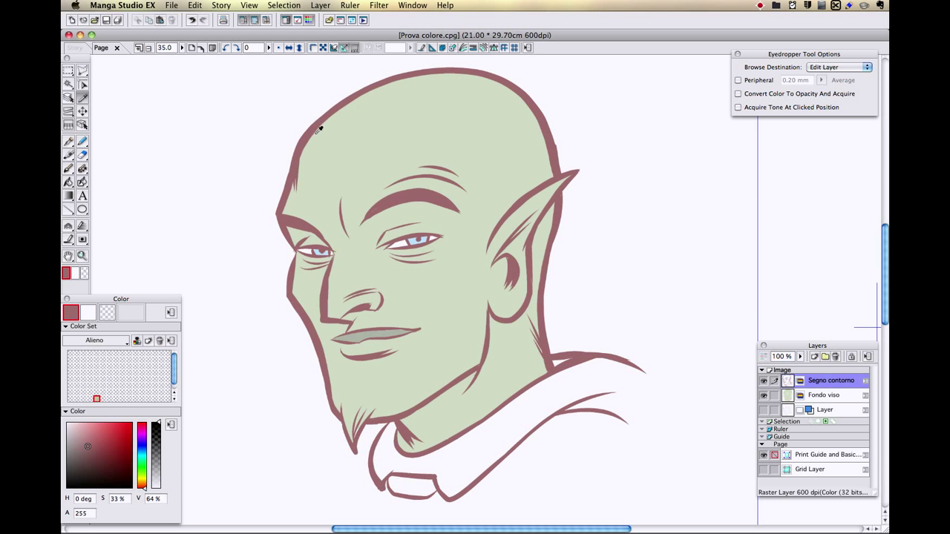
click(148, 341)
Mix a dark green with S 41% and V 40% and fill the collar clasp with it on a new Color (32 bits) raster layer, Layer 2.
drag(87, 448, 93, 462)
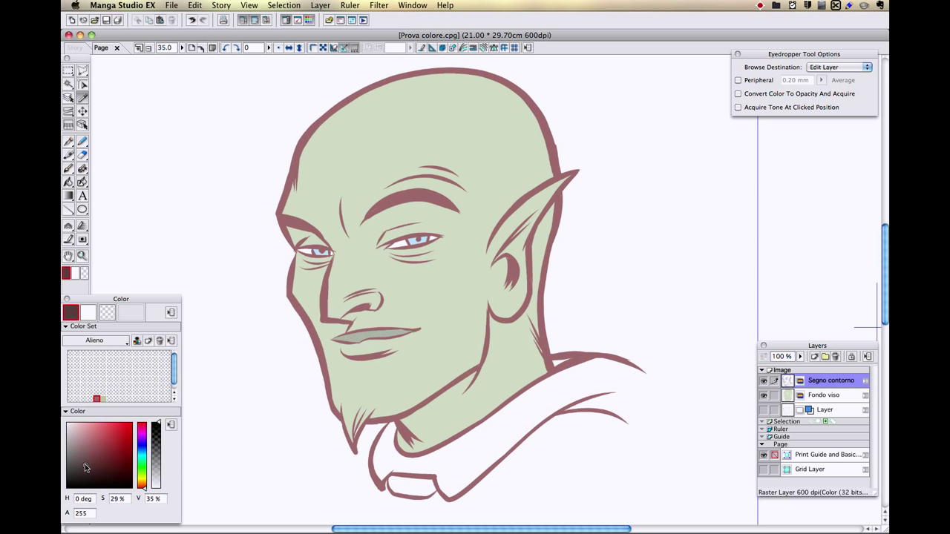
drag(146, 483, 144, 464)
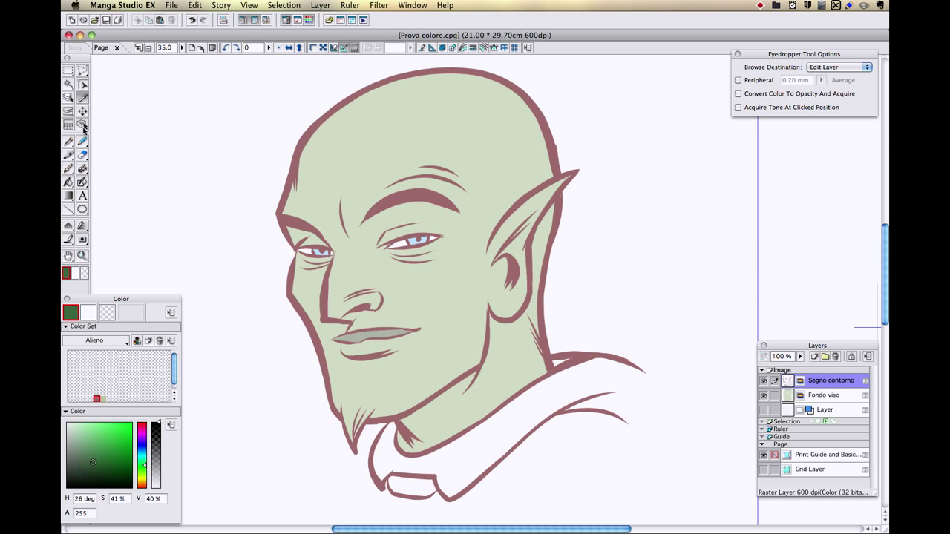
click(69, 184)
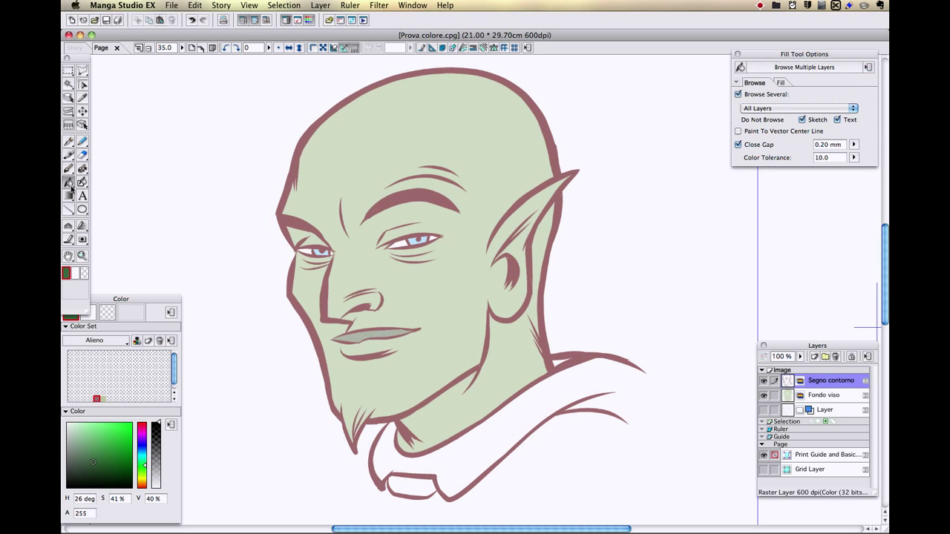
click(814, 359)
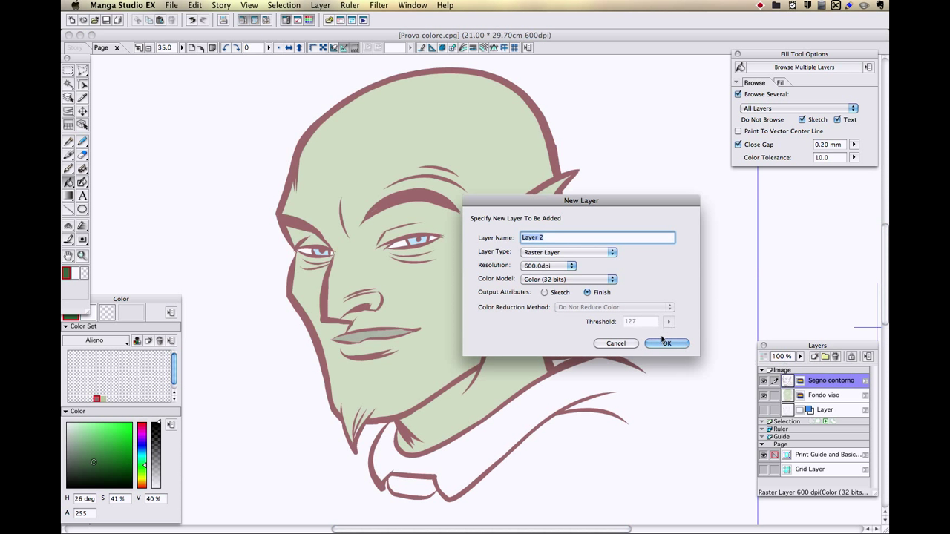
click(667, 343)
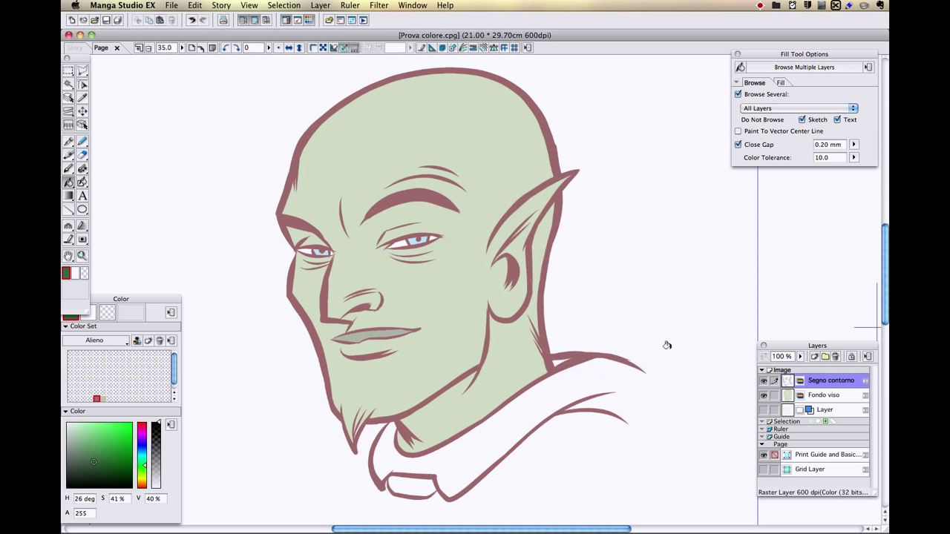
click(407, 484)
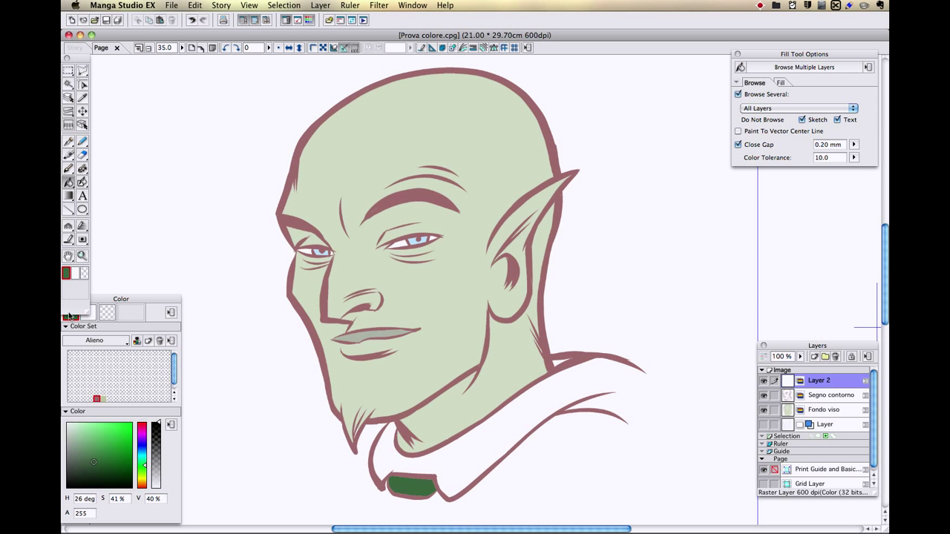
Add the dark green to the Alieno color set and mix a muted green, S 31% and V 55%, starting from the Standard Color Set.
click(148, 342)
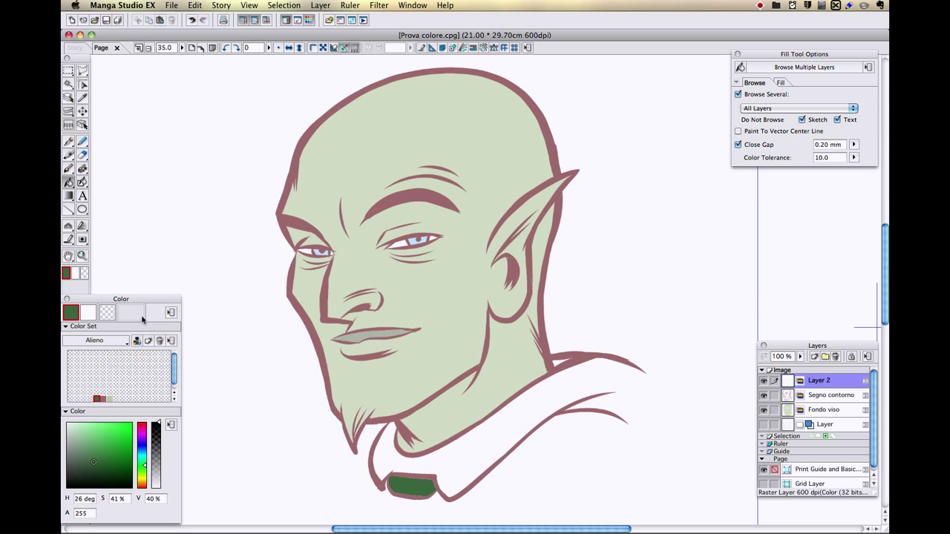
click(127, 344)
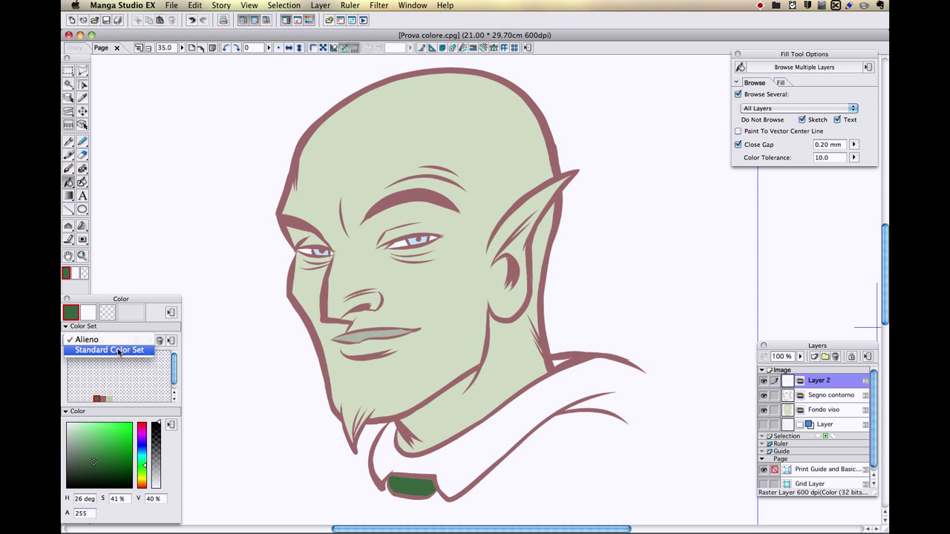
click(116, 350)
click(109, 379)
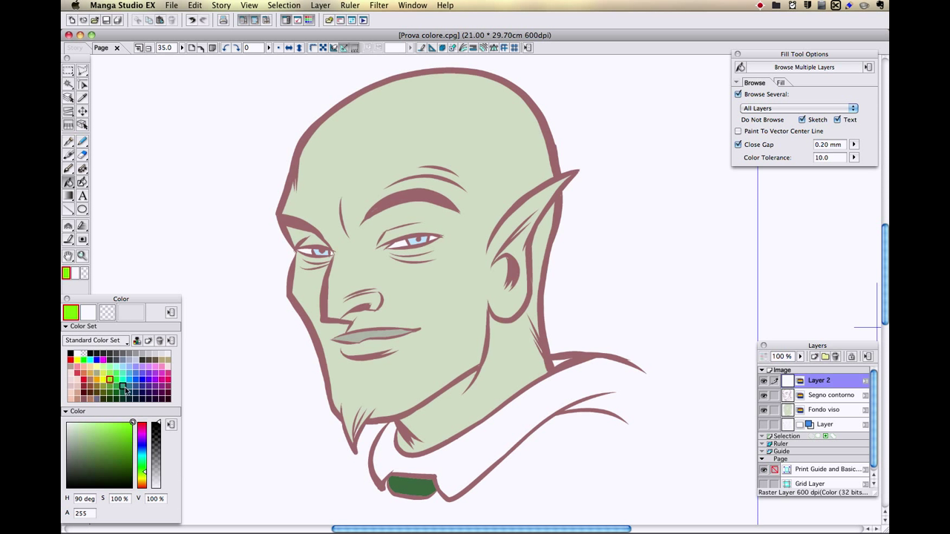
mouse_move(132, 423)
mouse_down()
mouse_move(102, 453)
mouse_move(86, 454)
mouse_up()
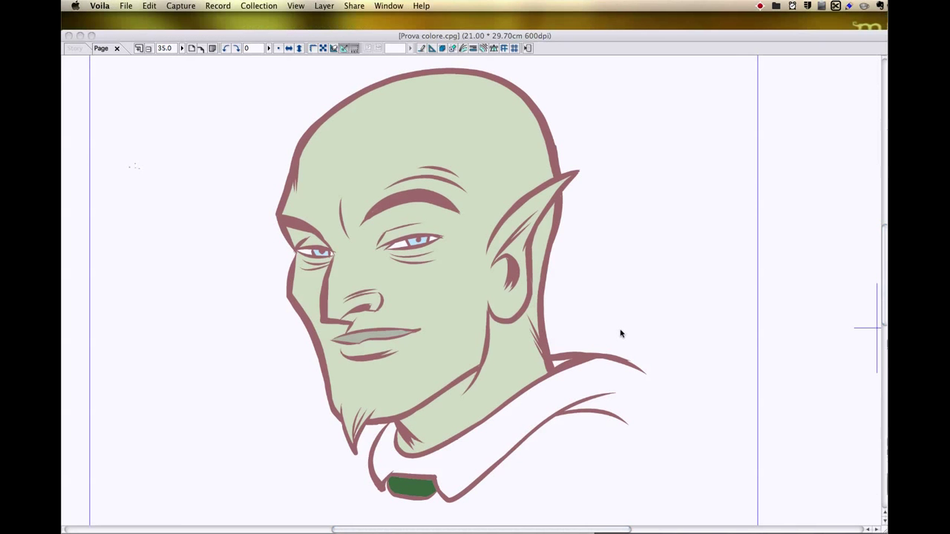
Examine the options of the Pen, Magic Marker, Pattern Brush and Eraser tools, including the list of pattern brush presets.
key(Tab)
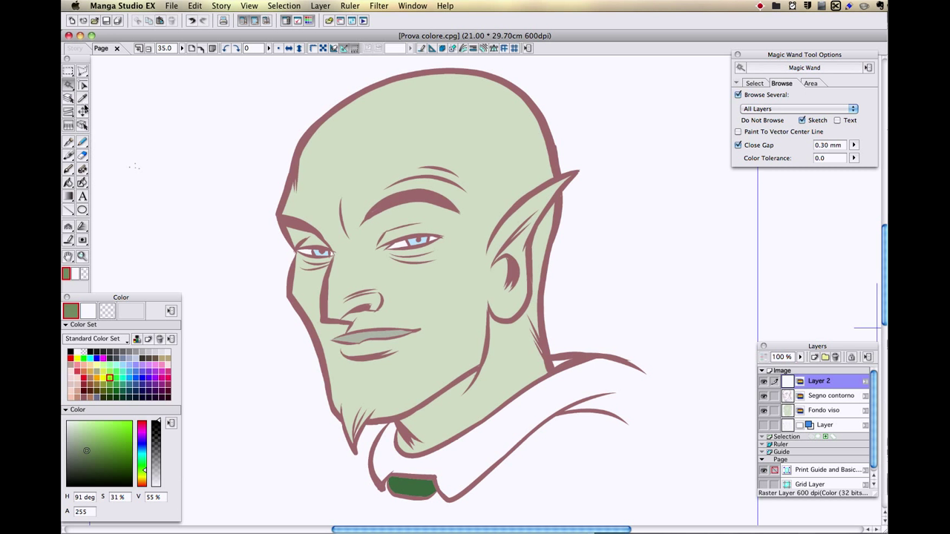
click(68, 143)
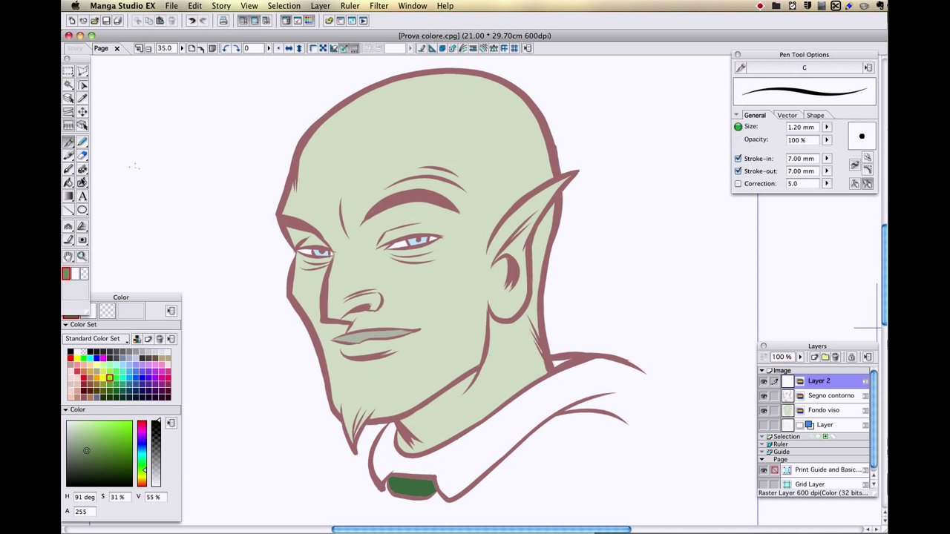
click(68, 156)
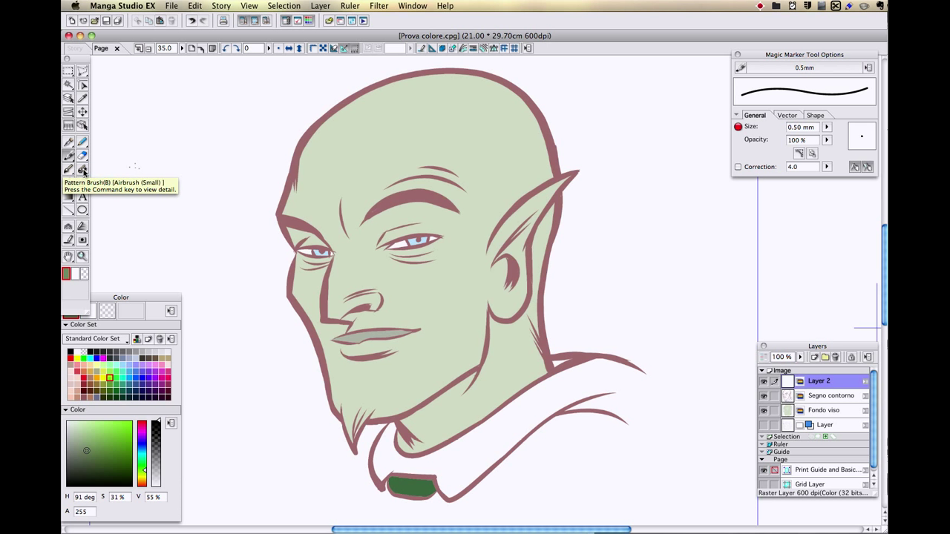
click(82, 171)
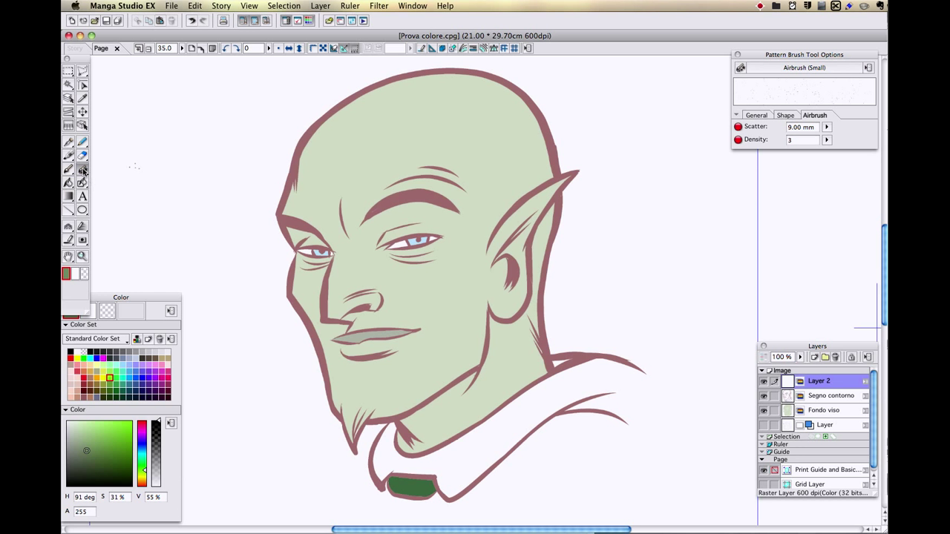
click(83, 170)
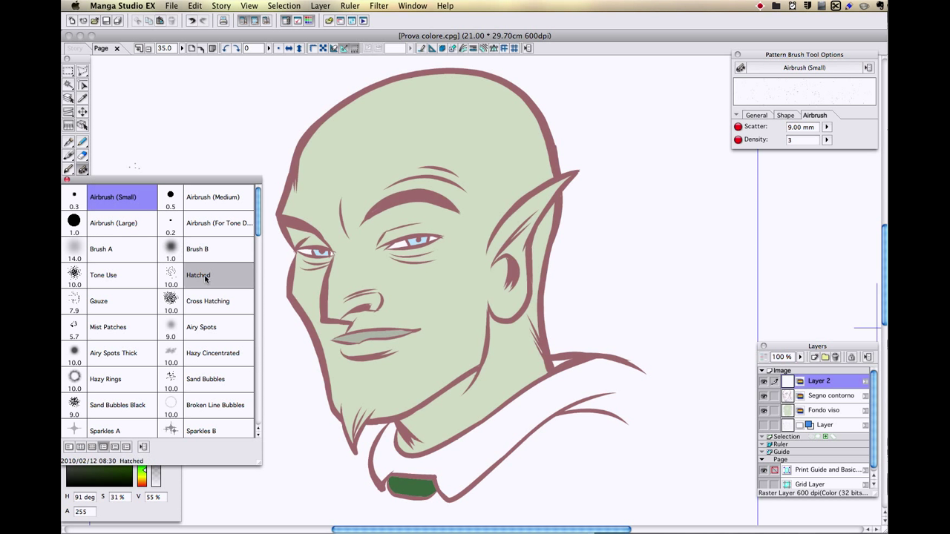
click(86, 162)
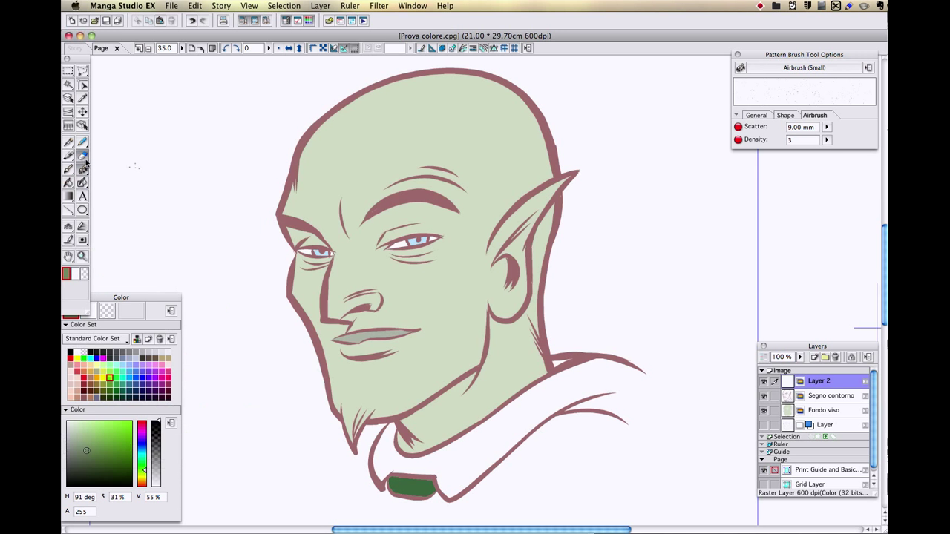
click(84, 157)
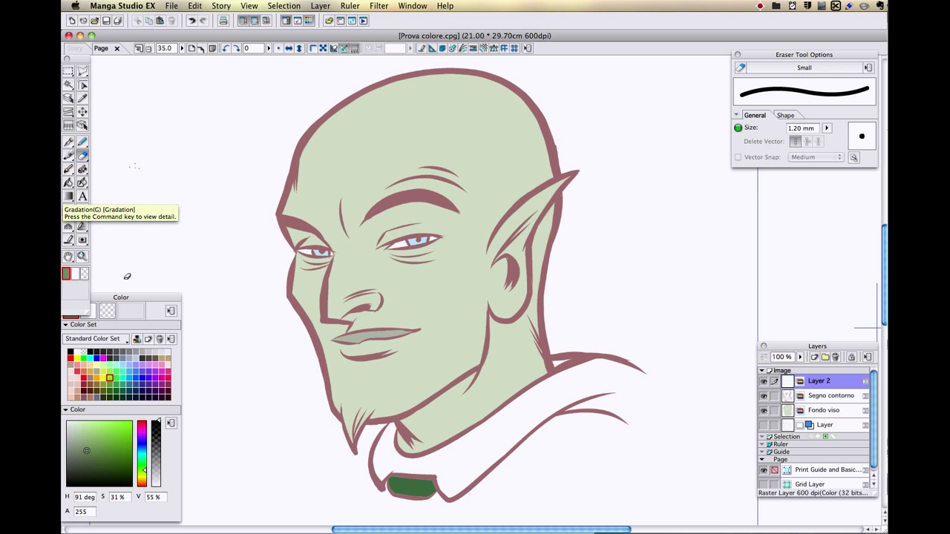
Select the green skin of the face with the Magic Wand and add the neck area to the selection.
click(68, 86)
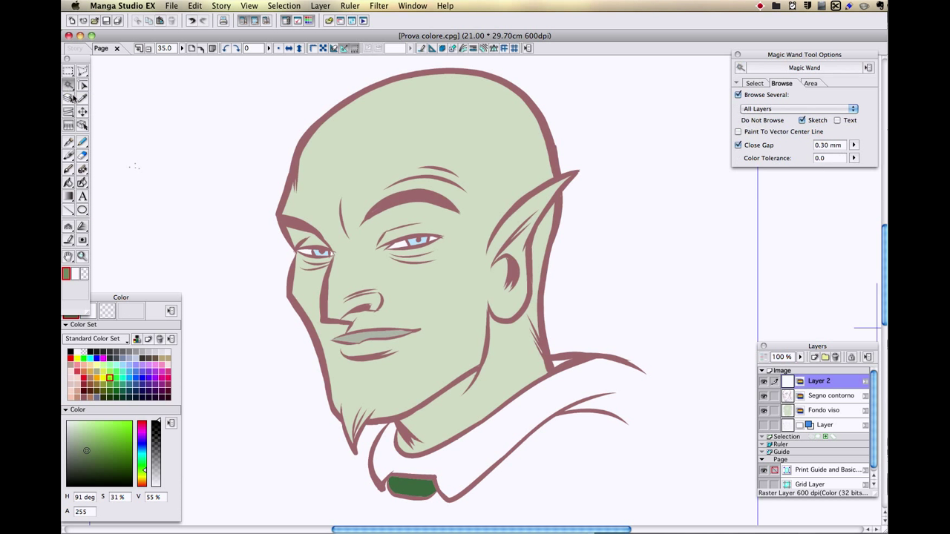
click(497, 191)
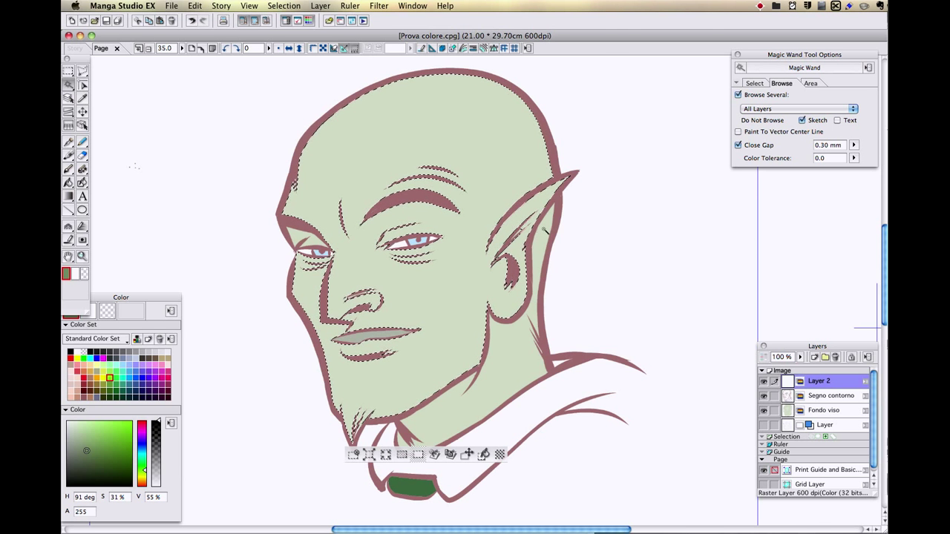
shift+click(546, 250)
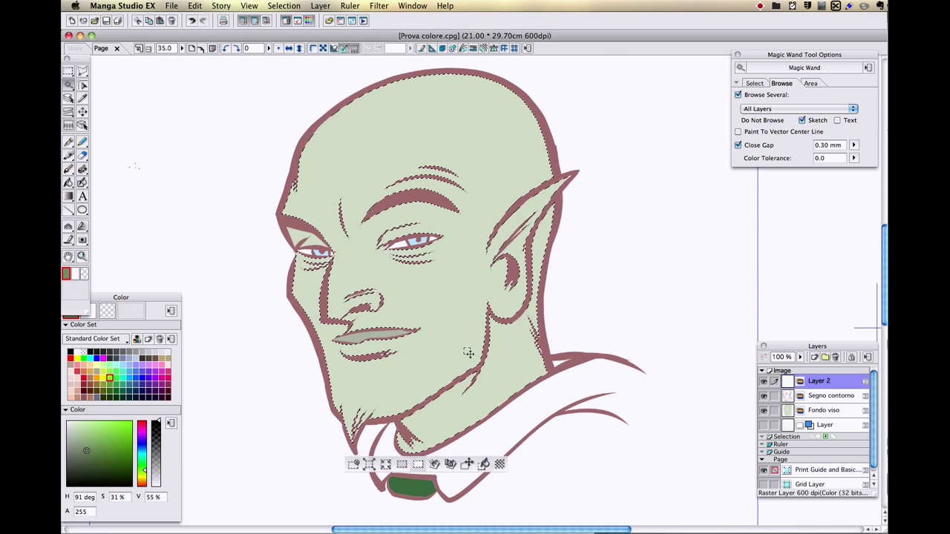
Try a gradation with a darker green, S 49% and V 36%, across the selected skin with Draw On Selected Layer off, and undo it.
click(106, 462)
click(104, 472)
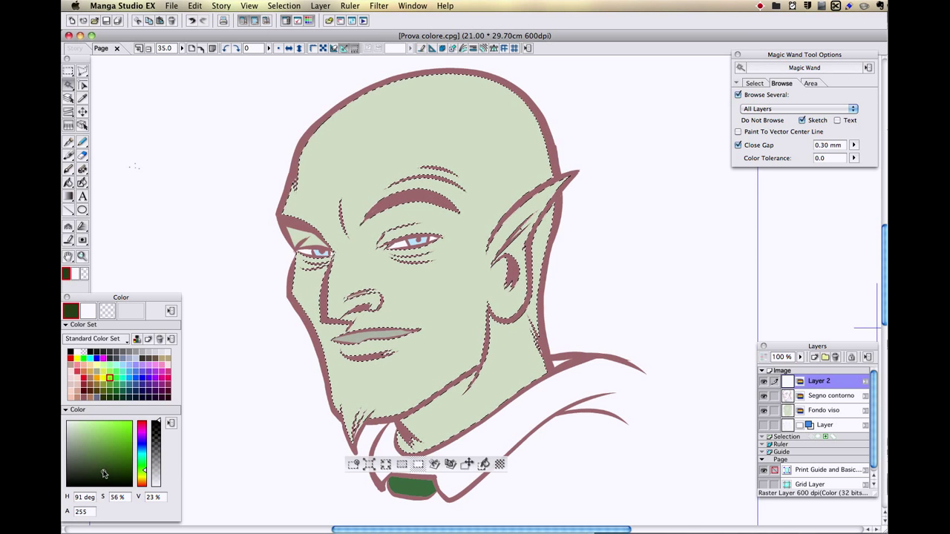
drag(104, 473, 98, 462)
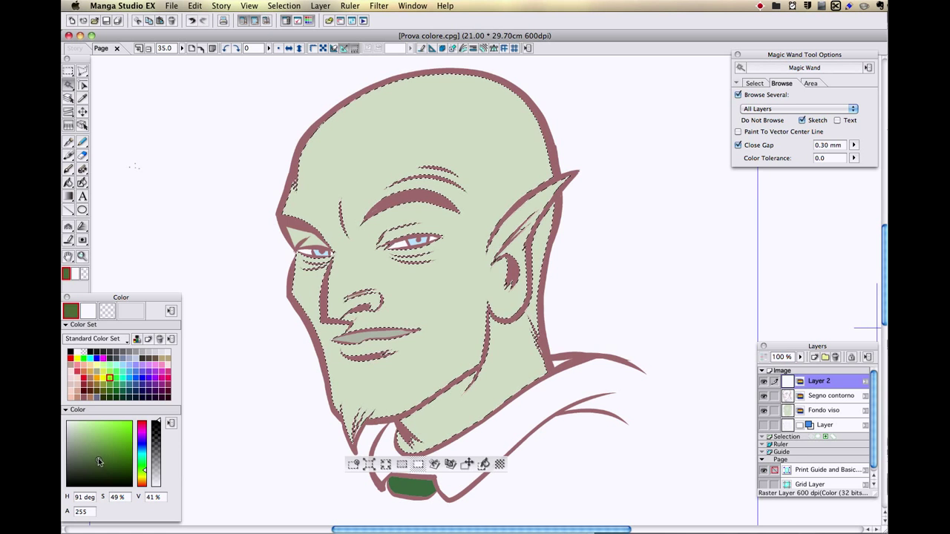
click(68, 196)
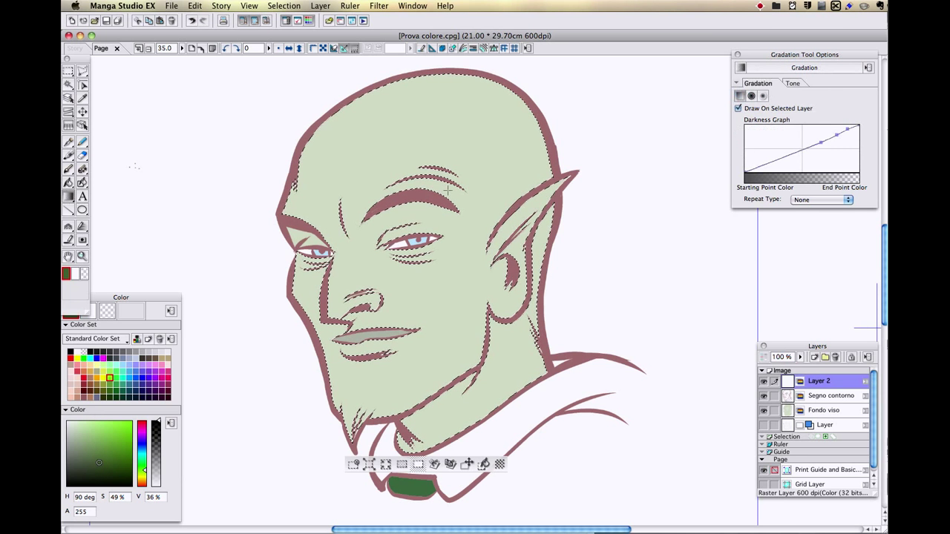
click(737, 108)
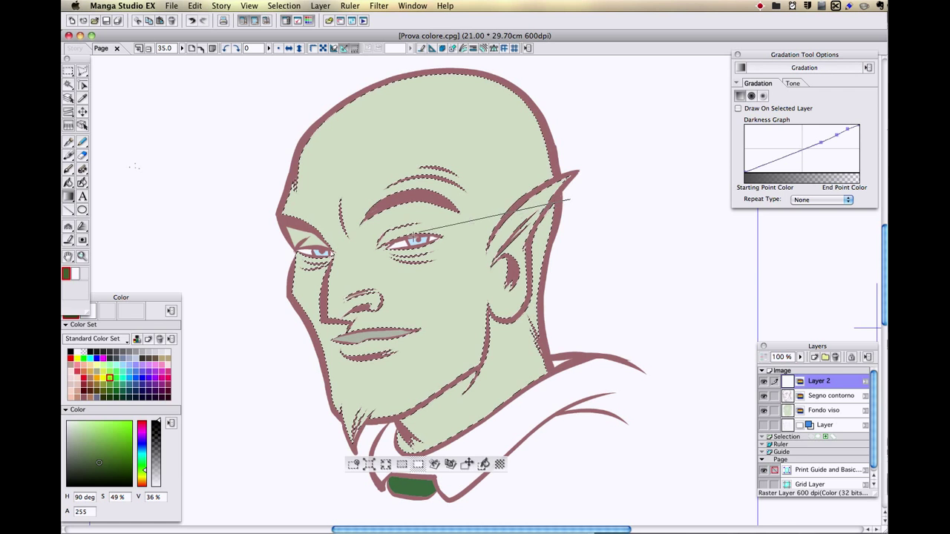
drag(365, 255, 364, 254)
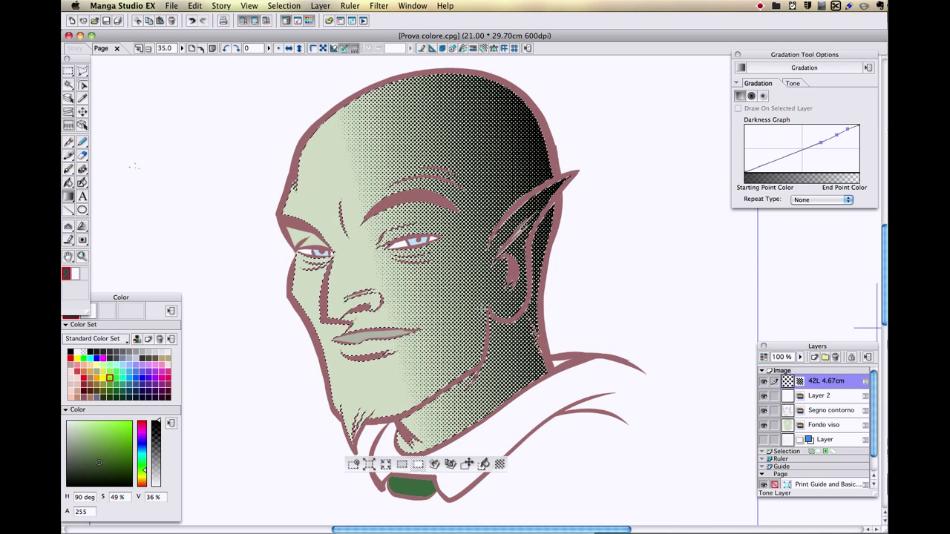
key(super+z)
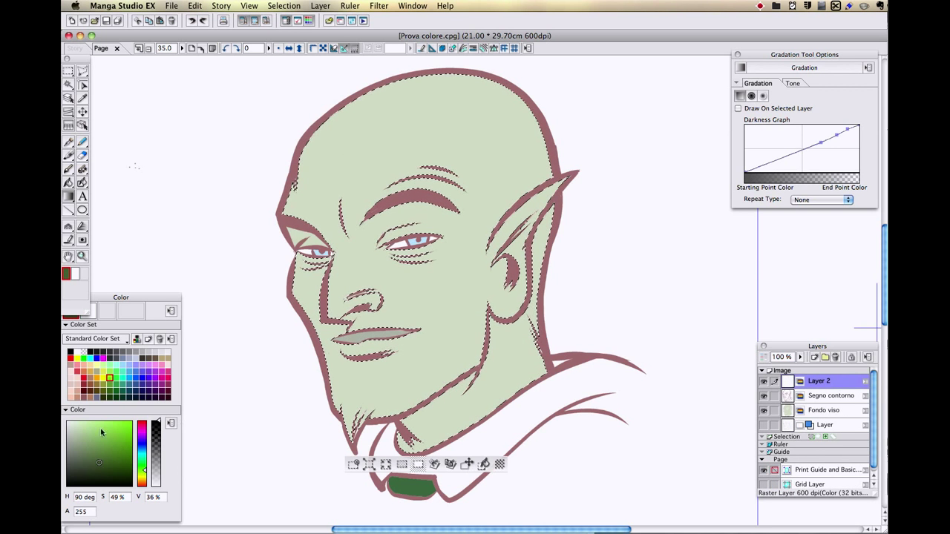
Apply a red gradation, S 67% and V 90%, from the back of the head toward the eye with Draw On Selected Layer enabled, and deselect.
click(77, 371)
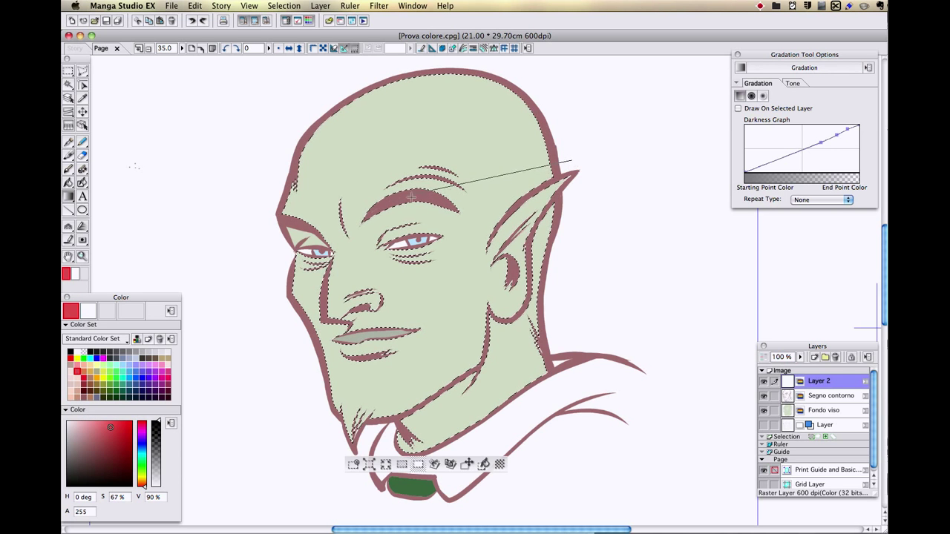
drag(369, 216, 384, 200)
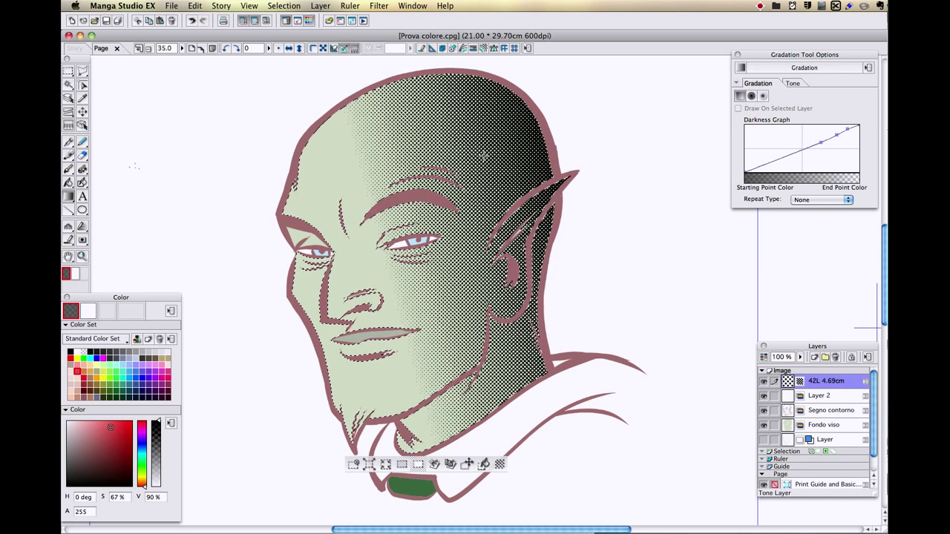
key(super+z)
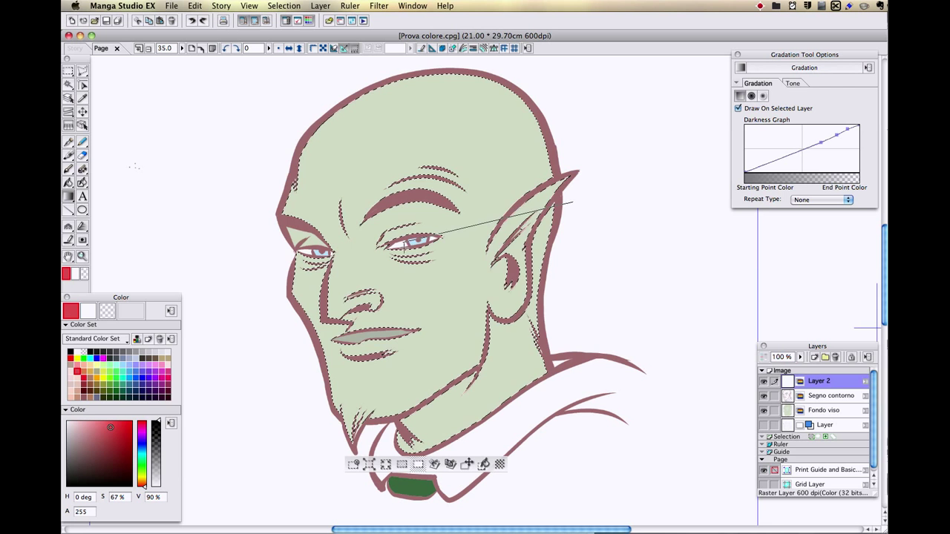
drag(403, 245, 402, 245)
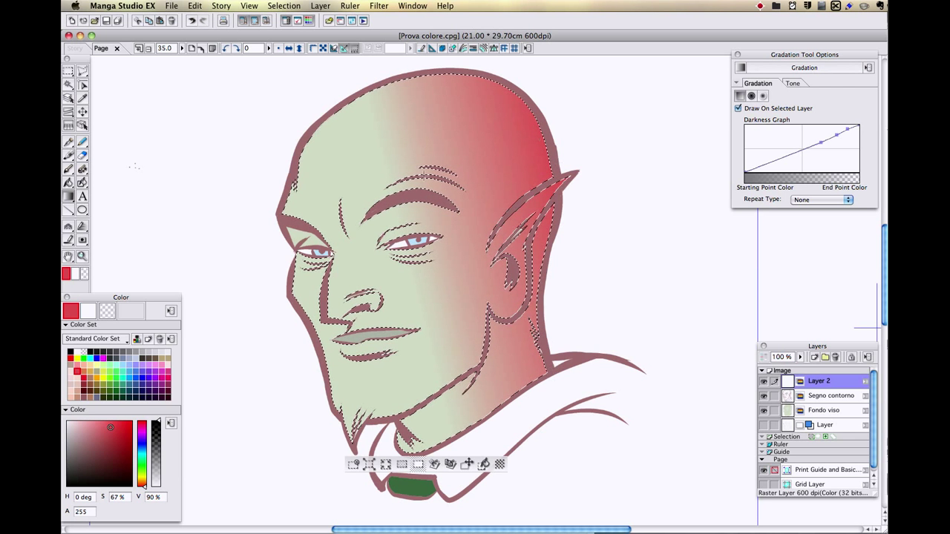
click(354, 464)
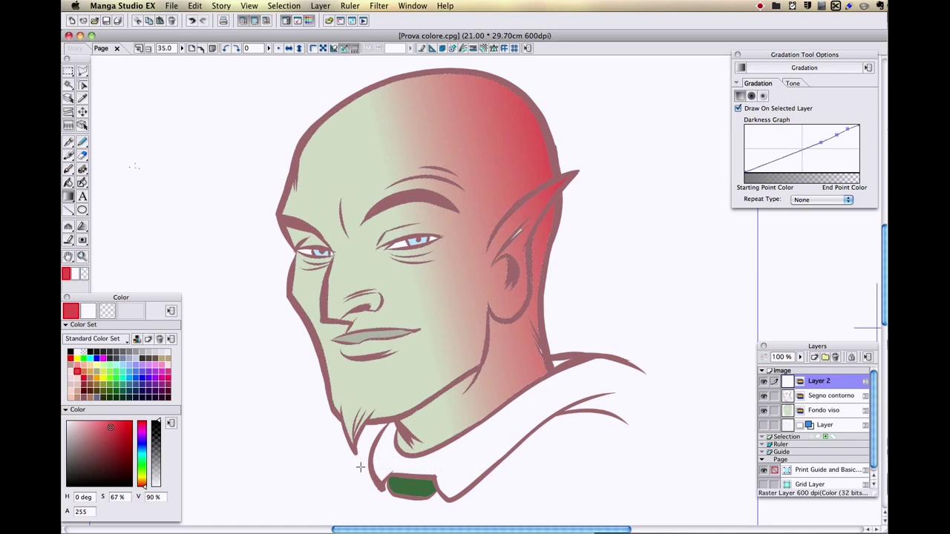
Hide Layer 2 and show it again to compare the portrait with and without the gradation.
click(763, 381)
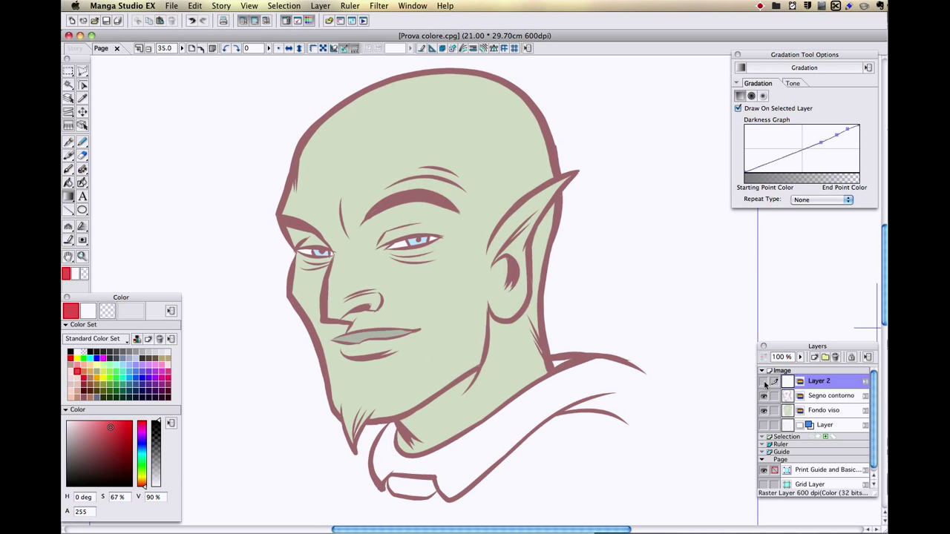
click(763, 381)
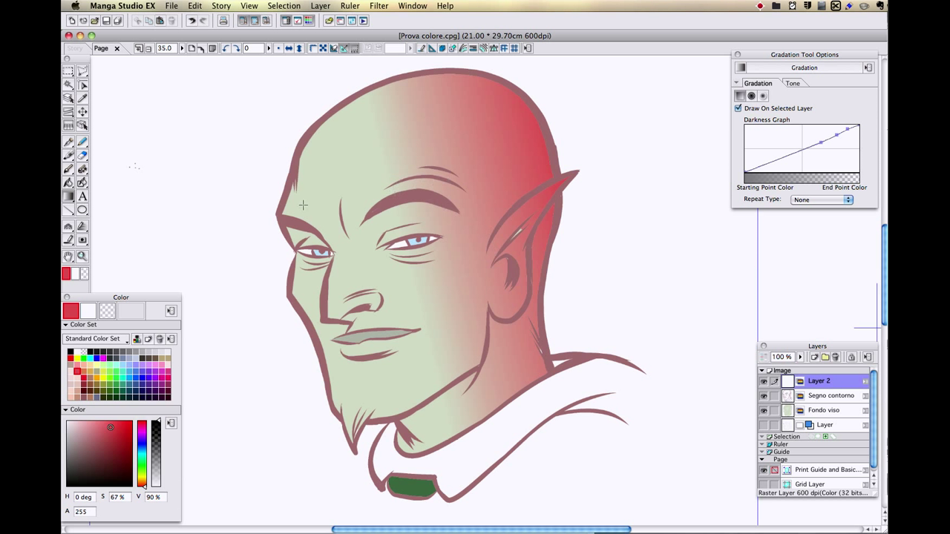
Erase the inner edge of the red gradation from forehead to jaw using transparent color and Brush A at 16 mm.
click(84, 275)
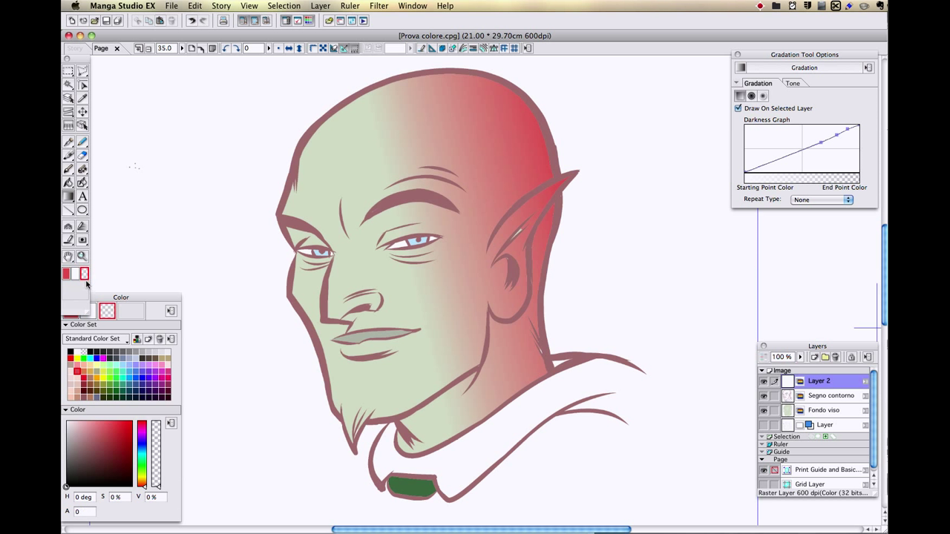
click(83, 170)
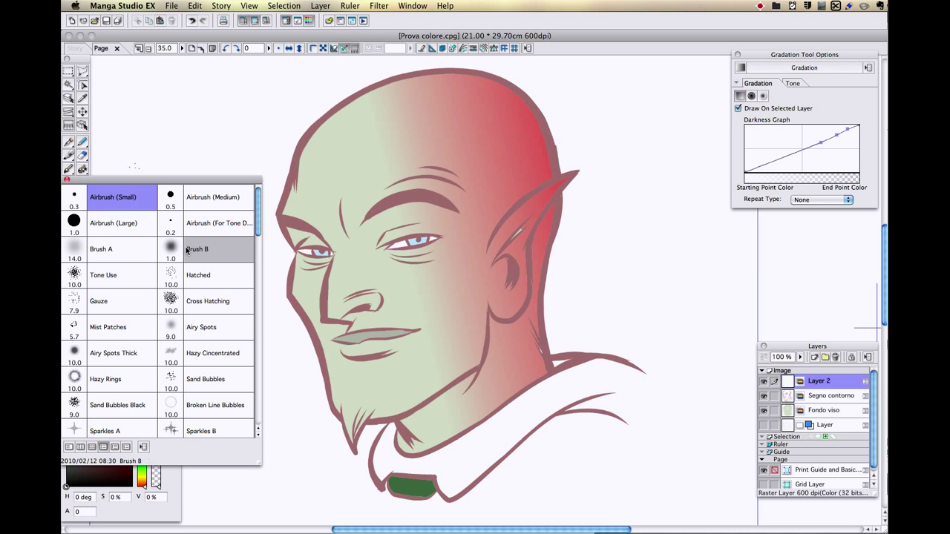
click(108, 253)
click(757, 115)
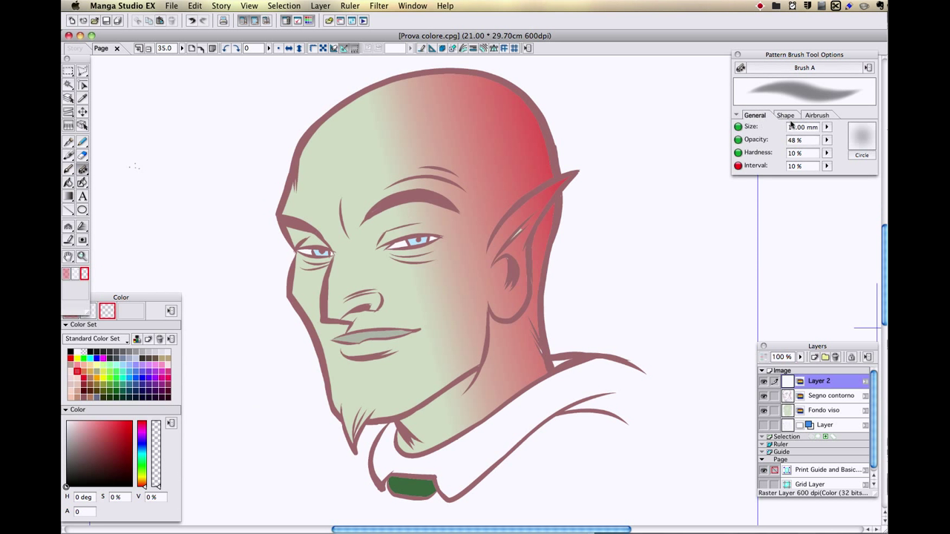
click(827, 127)
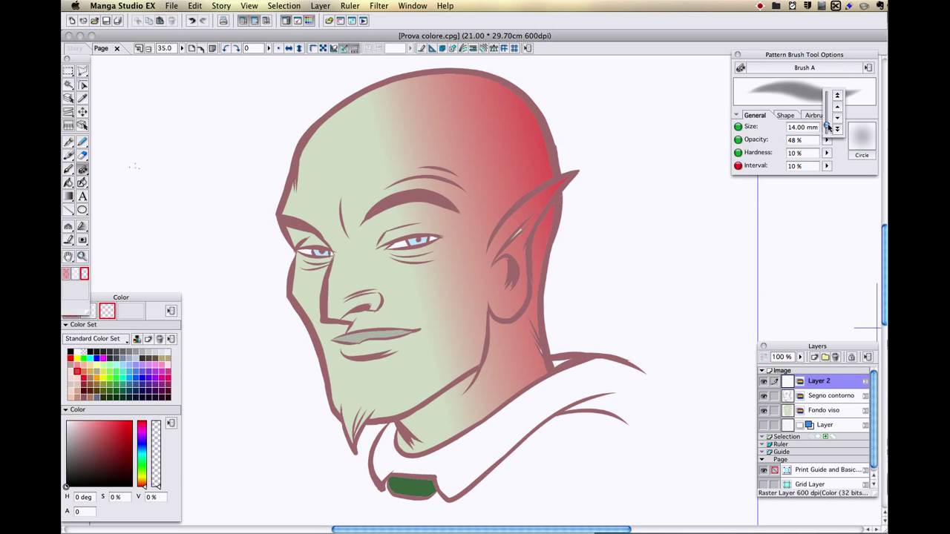
drag(829, 128, 827, 124)
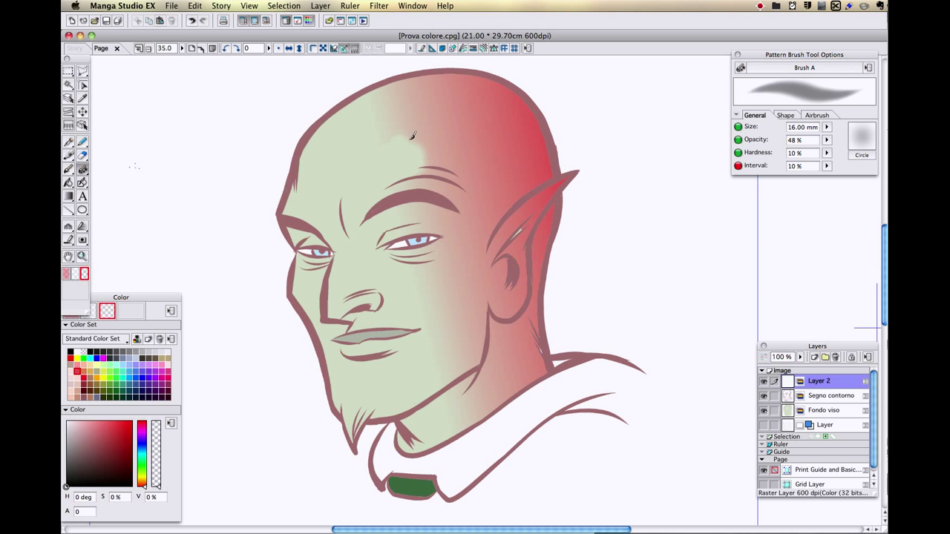
mouse_move(413, 141)
mouse_down()
mouse_move(461, 171)
mouse_move(381, 143)
mouse_move(378, 126)
mouse_move(430, 150)
mouse_move(394, 114)
mouse_move(455, 190)
mouse_move(404, 184)
mouse_move(433, 185)
mouse_move(465, 206)
mouse_move(404, 223)
mouse_move(445, 212)
mouse_up()
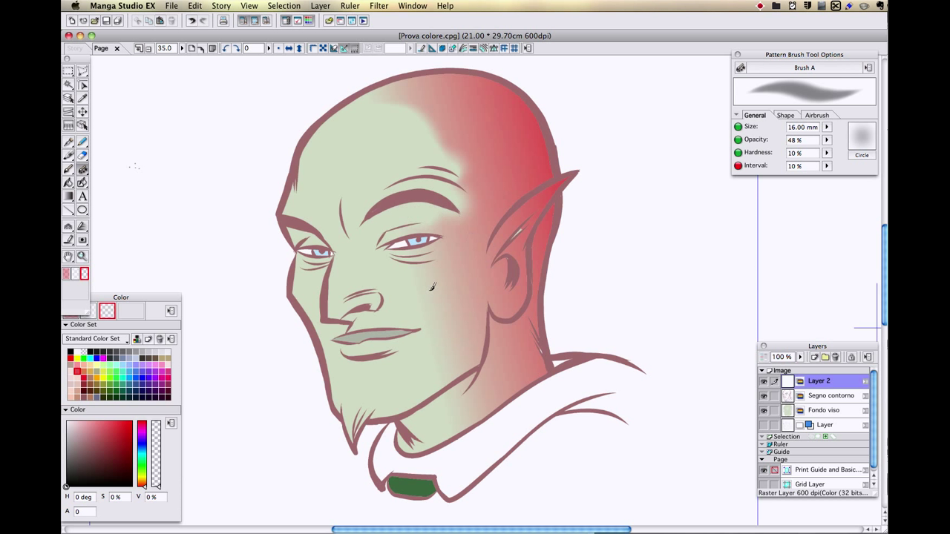
mouse_move(431, 286)
mouse_down()
mouse_move(449, 270)
mouse_move(411, 270)
mouse_move(446, 327)
mouse_move(441, 365)
mouse_up()
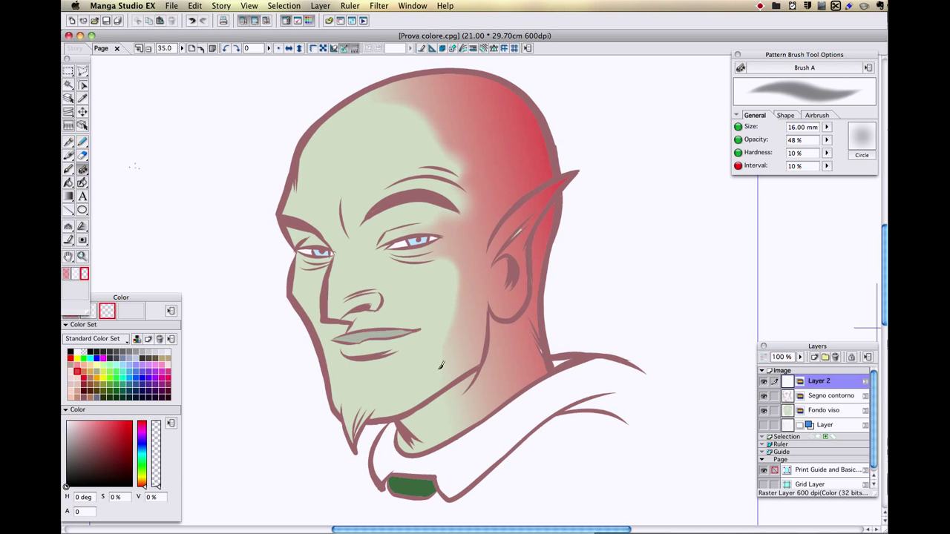
mouse_move(451, 288)
mouse_down()
mouse_move(458, 316)
mouse_move(427, 368)
mouse_up()
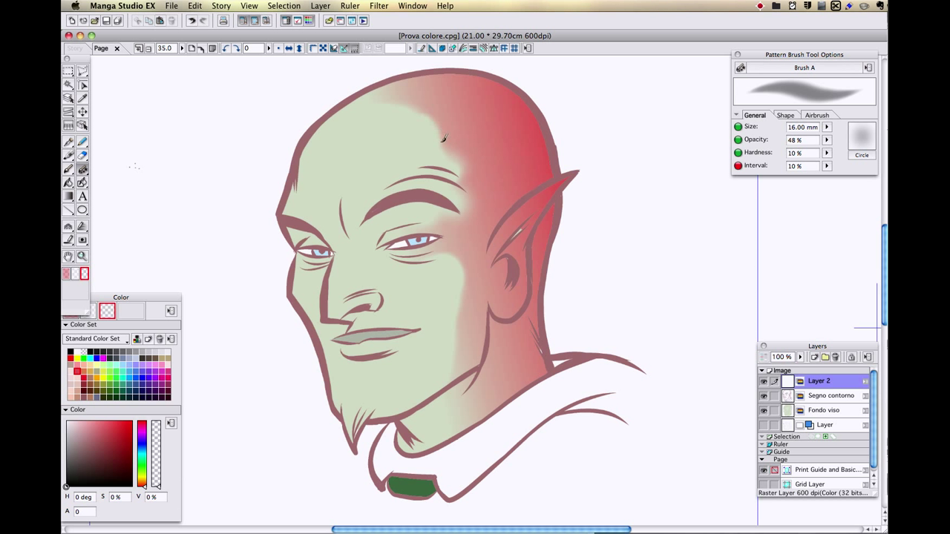
Erase more of the red along the upper forehead and above the eyebrow with the same transparent brush.
mouse_move(404, 105)
mouse_down()
mouse_move(434, 116)
mouse_move(434, 127)
mouse_up()
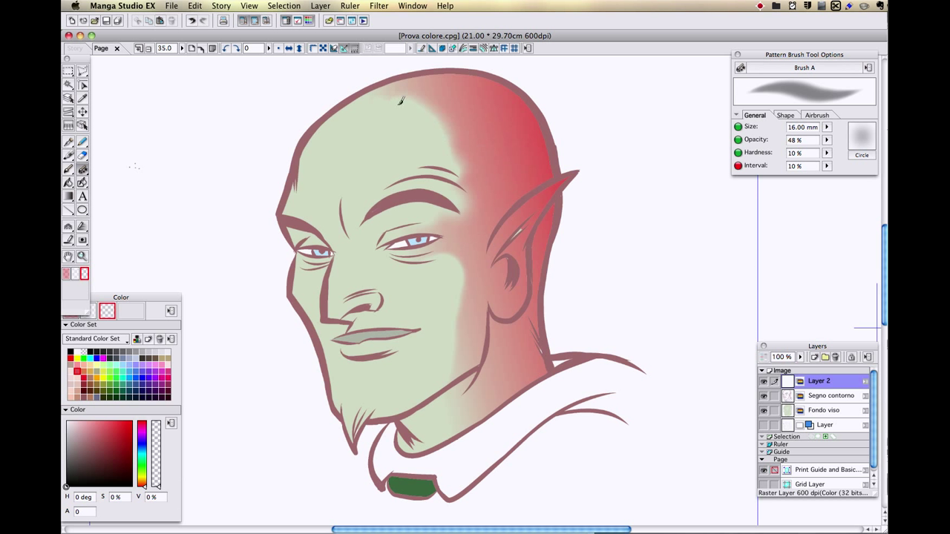
mouse_move(401, 100)
mouse_down()
mouse_move(441, 127)
mouse_move(458, 162)
mouse_move(438, 112)
mouse_move(454, 117)
mouse_move(469, 171)
mouse_up()
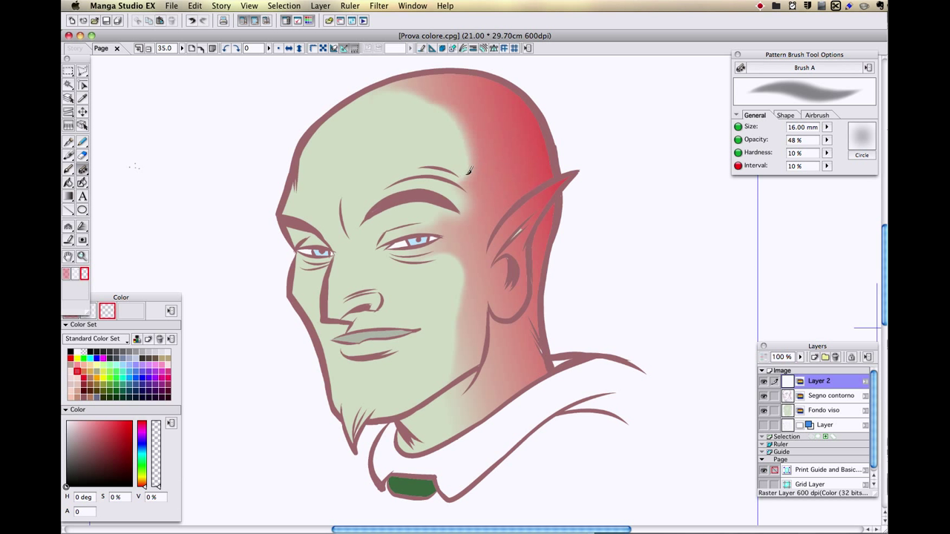
mouse_move(405, 97)
mouse_down()
mouse_move(437, 112)
mouse_move(453, 173)
mouse_up()
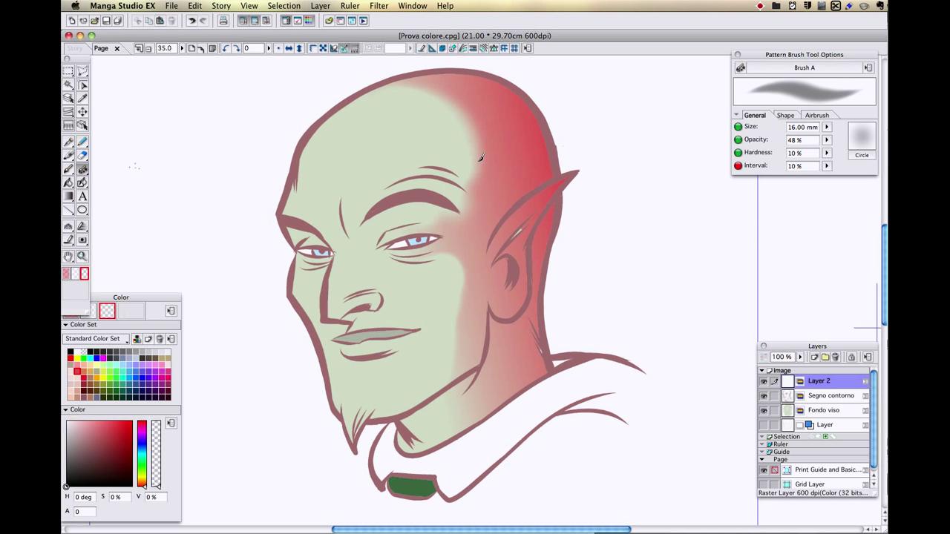
Darken the red along the back of the head and behind the ear with the Burn tool at 2 mm, using the red drawing color.
click(69, 143)
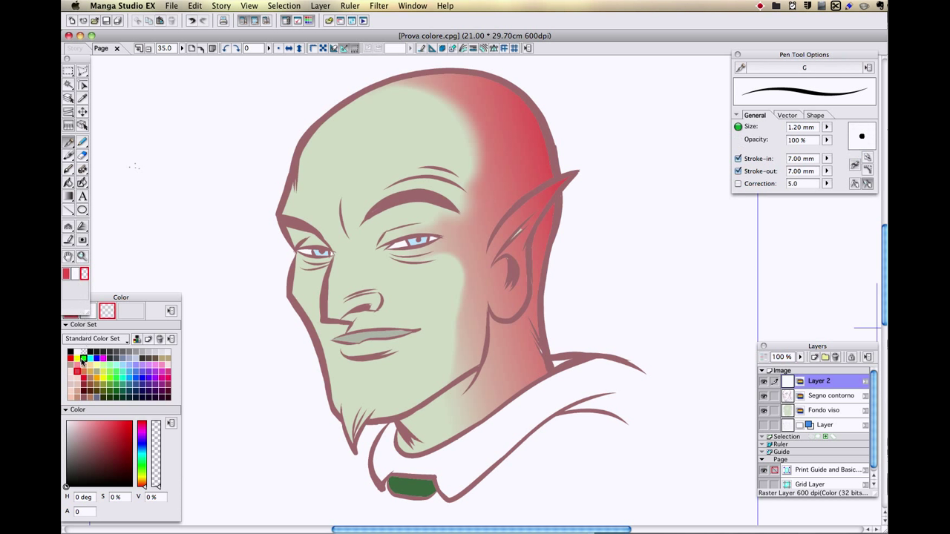
click(83, 241)
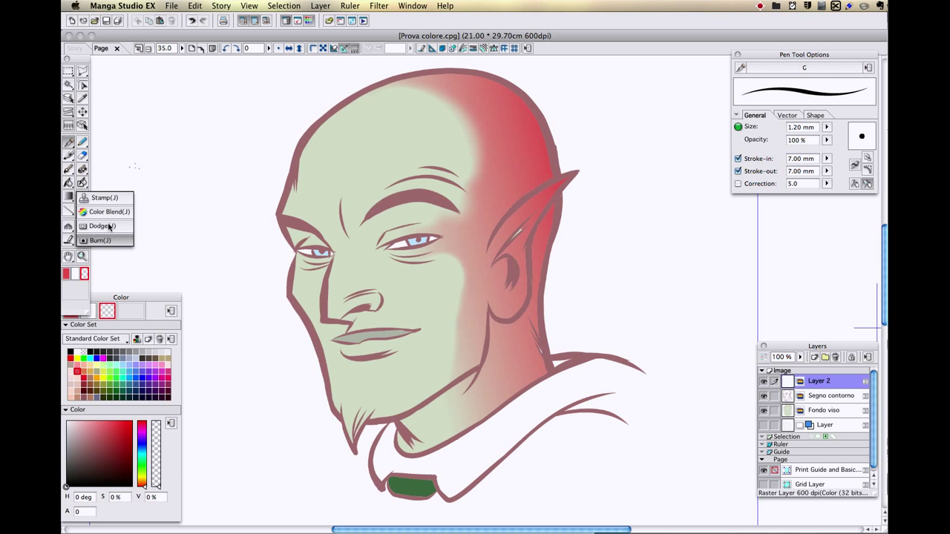
click(102, 241)
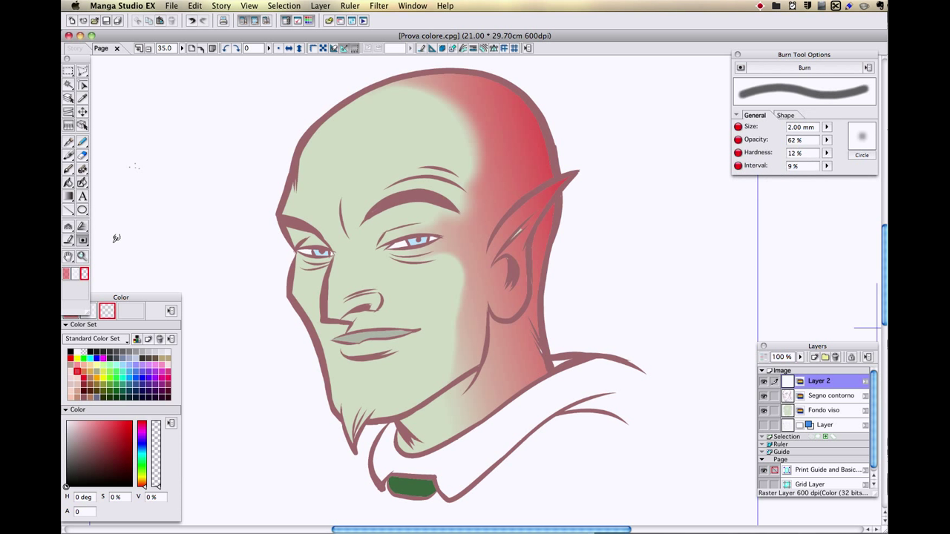
click(66, 275)
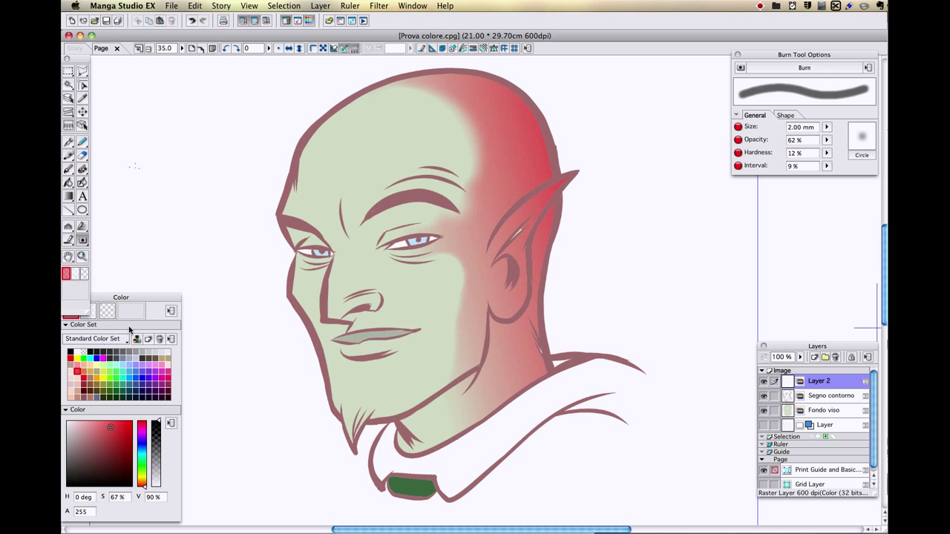
mouse_move(536, 103)
mouse_down()
mouse_move(557, 173)
mouse_move(551, 119)
mouse_move(504, 75)
mouse_move(537, 117)
mouse_move(547, 178)
mouse_move(535, 105)
mouse_up()
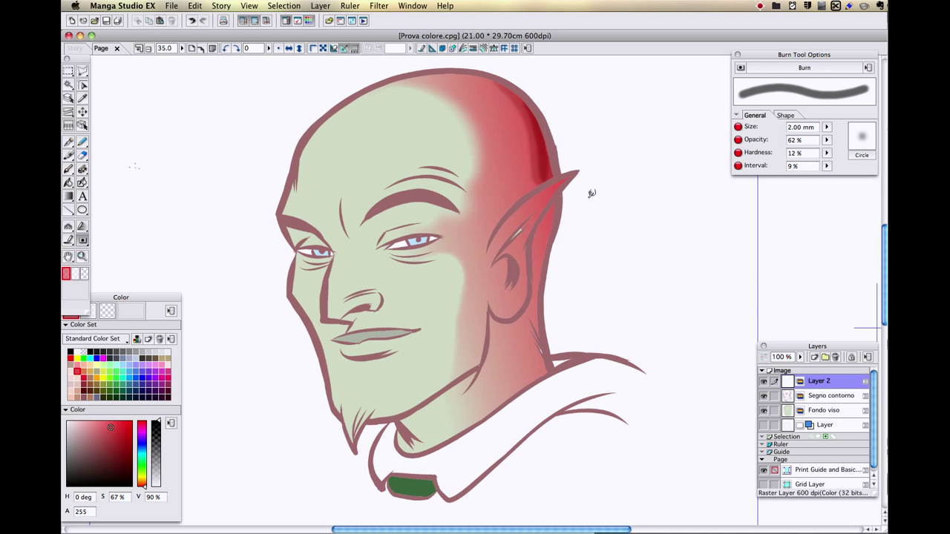
mouse_move(559, 213)
mouse_down()
mouse_move(549, 250)
mouse_move(560, 220)
mouse_up()
Enlarge the Burn tool to 4 mm and darken the red behind the ear and down the back of the neck.
click(827, 126)
click(838, 91)
click(839, 91)
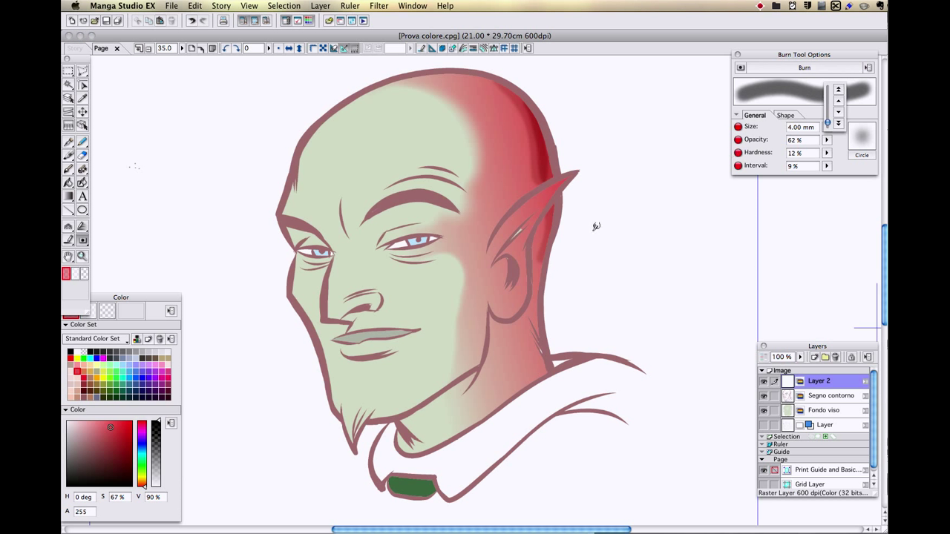
drag(560, 212, 547, 252)
mouse_move(559, 215)
mouse_down()
mouse_move(547, 293)
mouse_move(556, 229)
mouse_move(545, 284)
mouse_move(552, 340)
mouse_up()
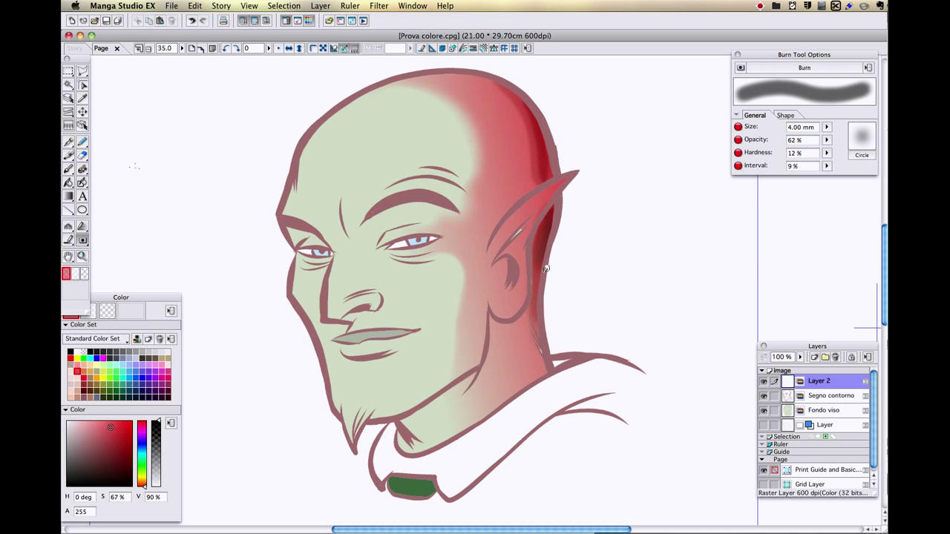
mouse_move(538, 264)
mouse_down()
mouse_move(557, 360)
mouse_move(535, 313)
mouse_move(552, 362)
mouse_up()
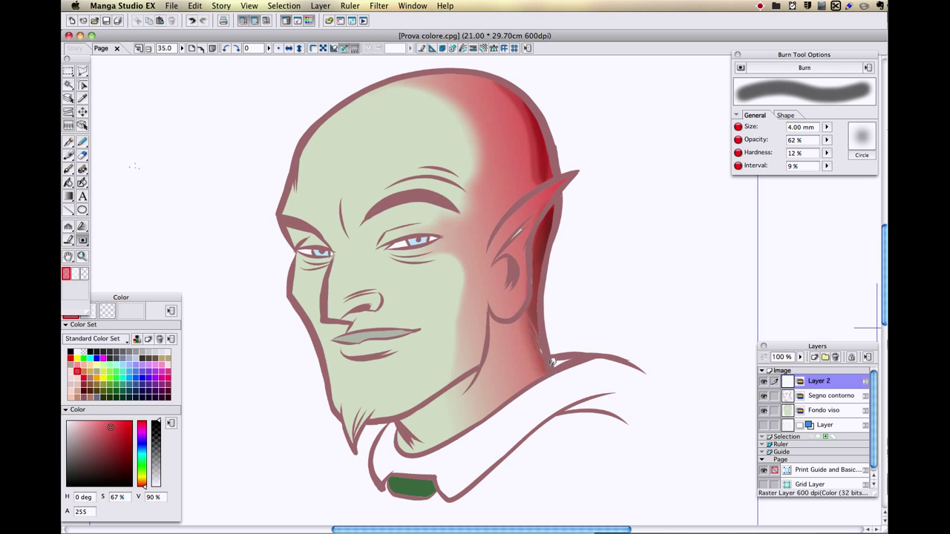
drag(531, 319, 550, 368)
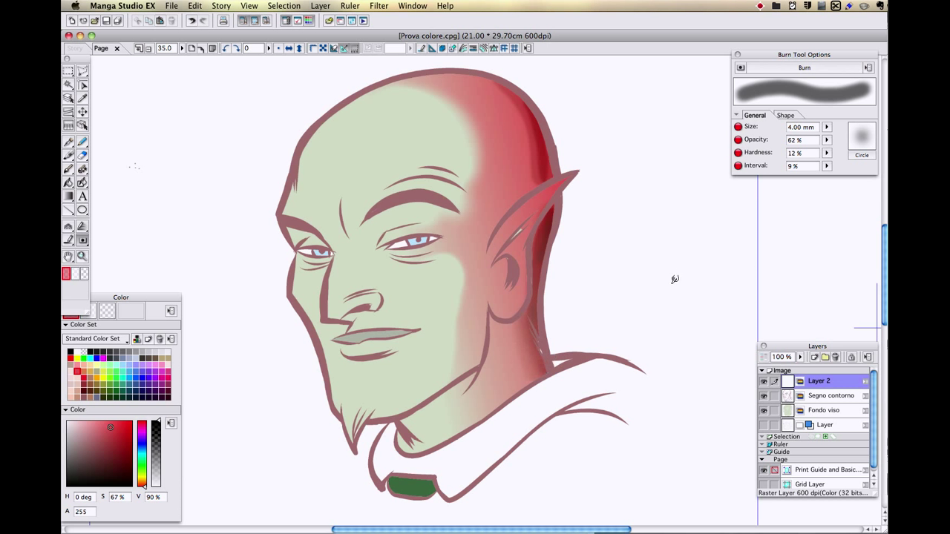
Lighten the edge of the red area at the top of the forehead with the Dodge tool at 2 mm.
click(83, 242)
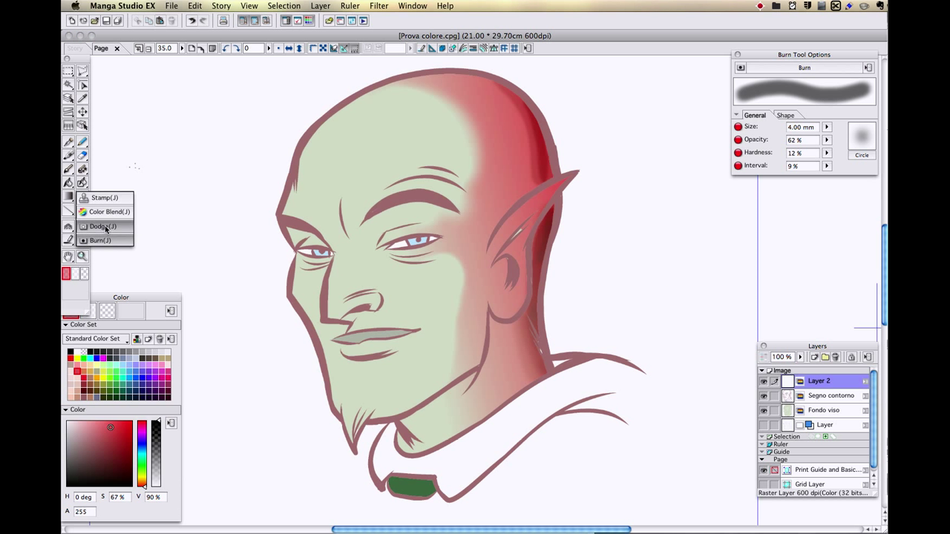
click(104, 226)
mouse_move(421, 85)
mouse_down()
mouse_move(462, 104)
mouse_move(445, 87)
mouse_move(465, 94)
mouse_move(482, 118)
mouse_move(445, 80)
mouse_move(473, 91)
mouse_move(437, 87)
mouse_move(477, 103)
mouse_up()
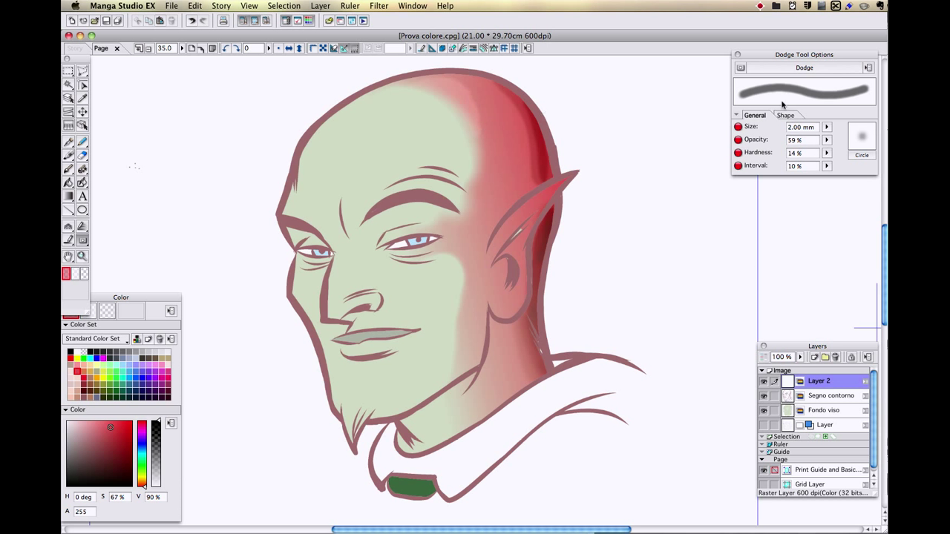
Set the Dodge tool to 25 mm, opacity 51% and hardness 18%, and lighten the red at the top of the head.
click(826, 140)
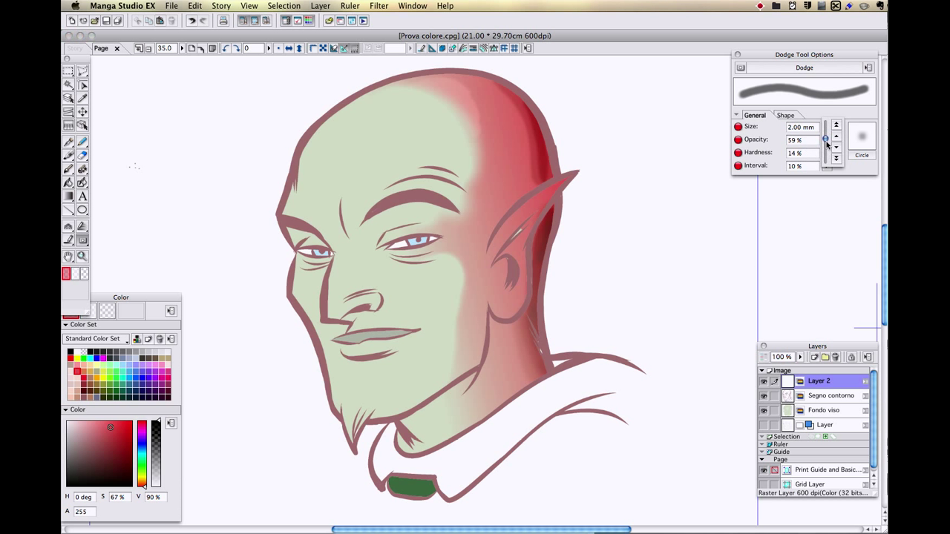
mouse_move(825, 142)
mouse_down()
mouse_move(832, 128)
mouse_move(831, 153)
mouse_move(828, 119)
mouse_up()
click(799, 165)
click(827, 154)
click(826, 127)
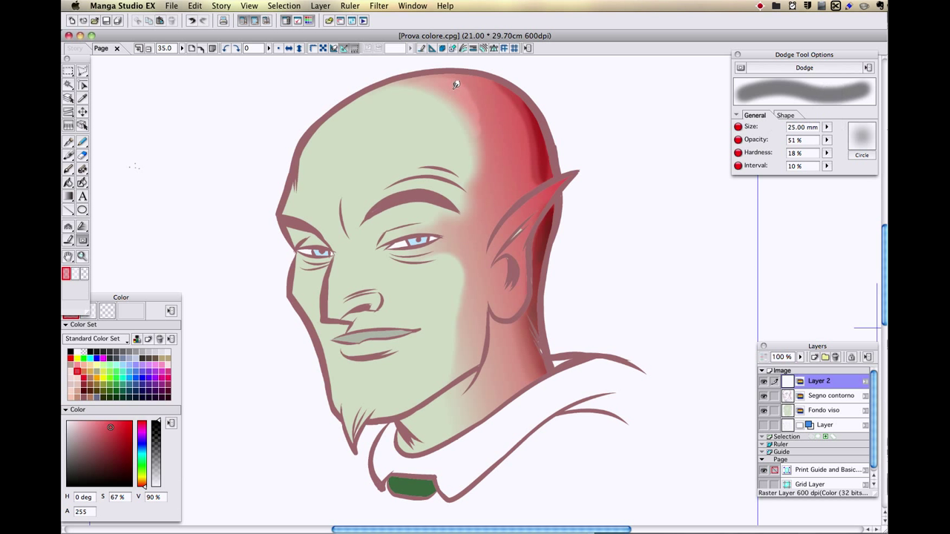
mouse_move(453, 80)
mouse_down()
mouse_move(484, 115)
mouse_move(491, 144)
mouse_up()
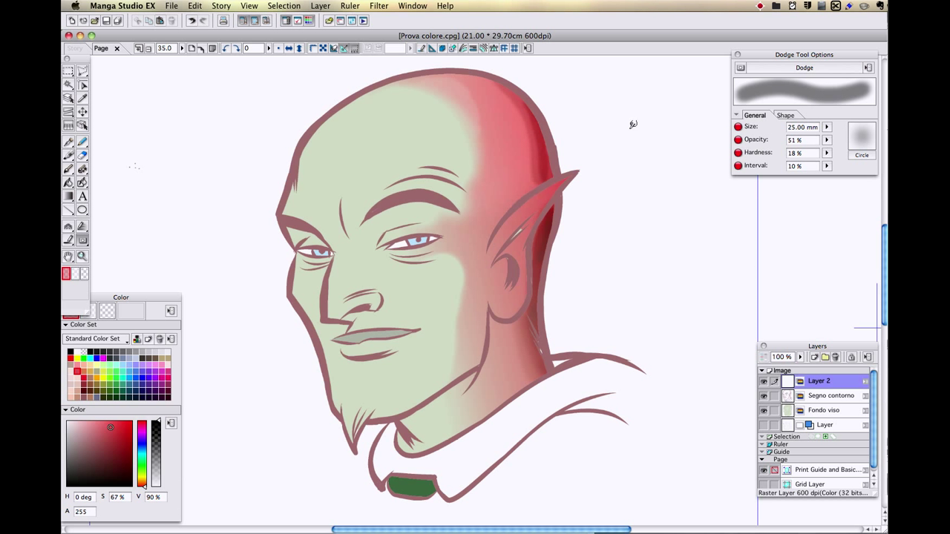
Reduce the Dodge size to 16 mm and lighten the red on the side of the head above the ear.
click(826, 128)
drag(826, 123, 826, 125)
mouse_move(491, 132)
mouse_down()
mouse_move(483, 117)
mouse_move(498, 152)
mouse_move(494, 114)
mouse_up()
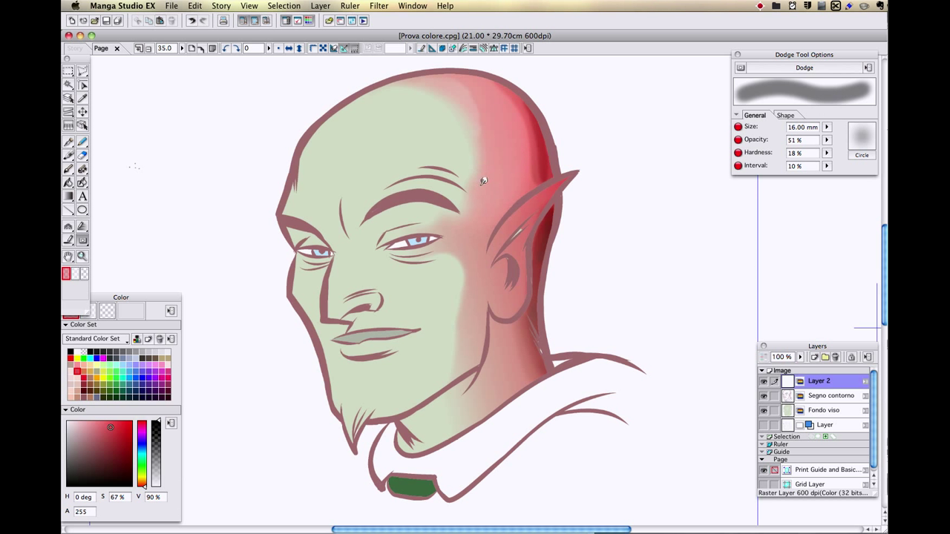
Reduce the Dodge size to 12 mm and lighten the red edge along the temple, cheek and side of the forehead.
click(826, 127)
click(835, 129)
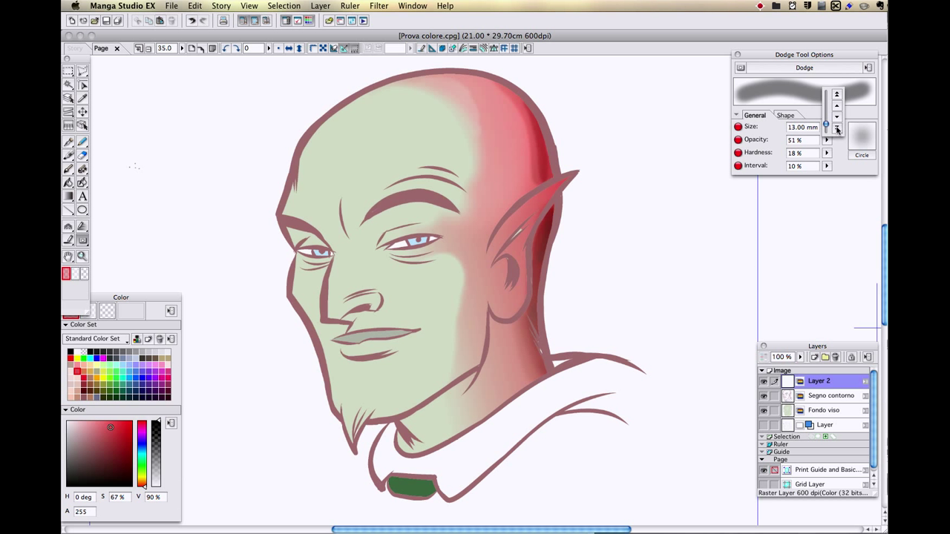
click(835, 129)
click(464, 216)
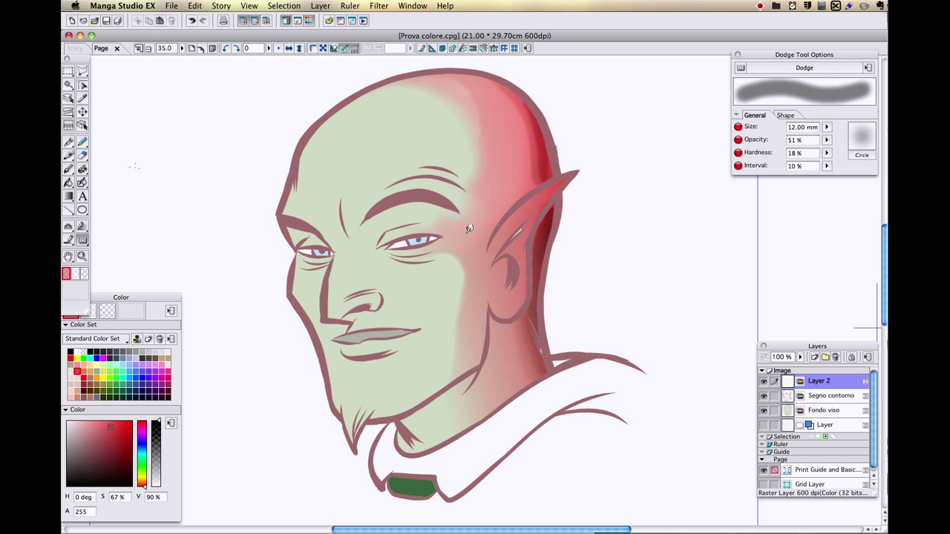
mouse_move(465, 252)
mouse_down()
mouse_move(471, 270)
mouse_move(466, 257)
mouse_up()
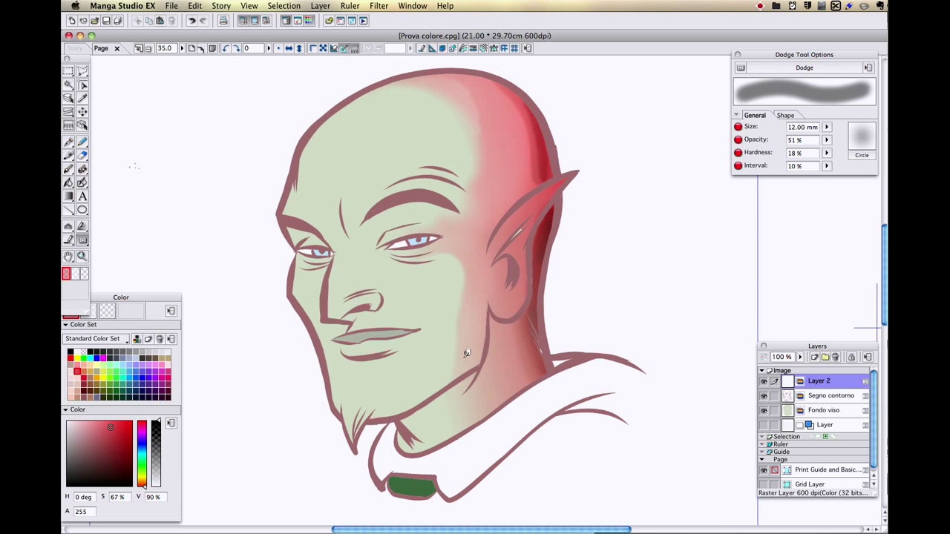
drag(466, 197, 481, 147)
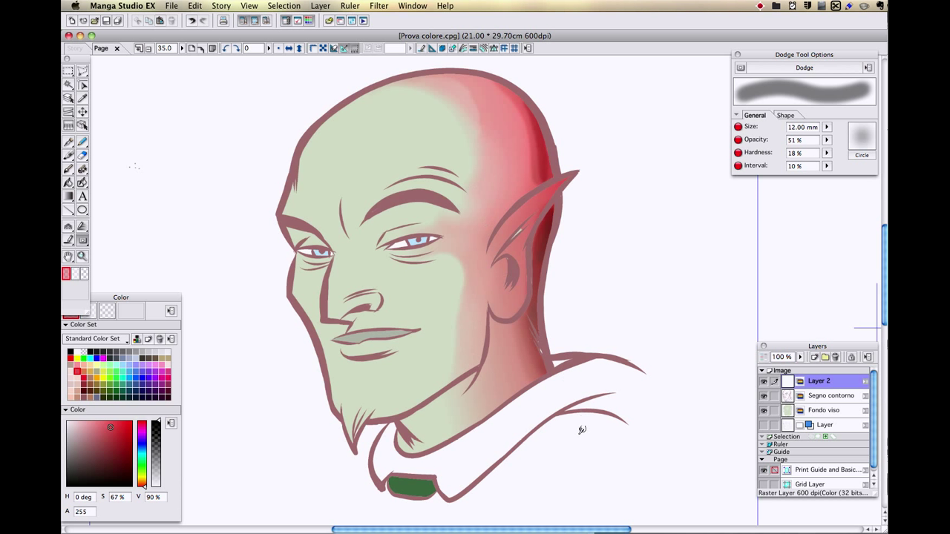